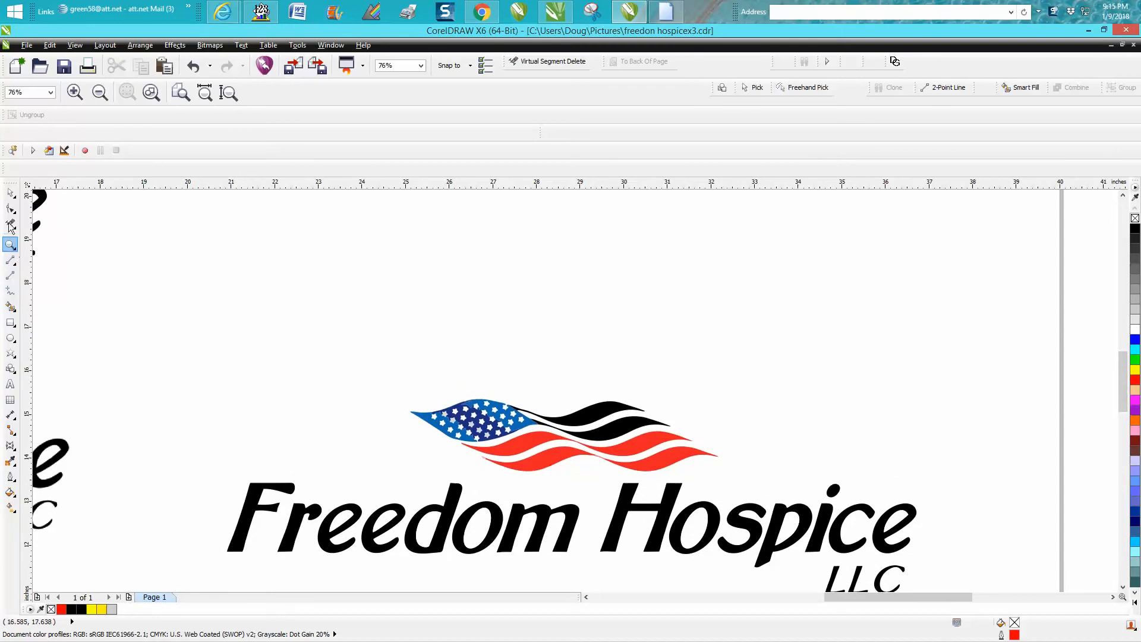
# Step: Move the flag's three blue star-field pieces up 3 inches and delete the grey stars left behind
pyautogui.click(10, 193)
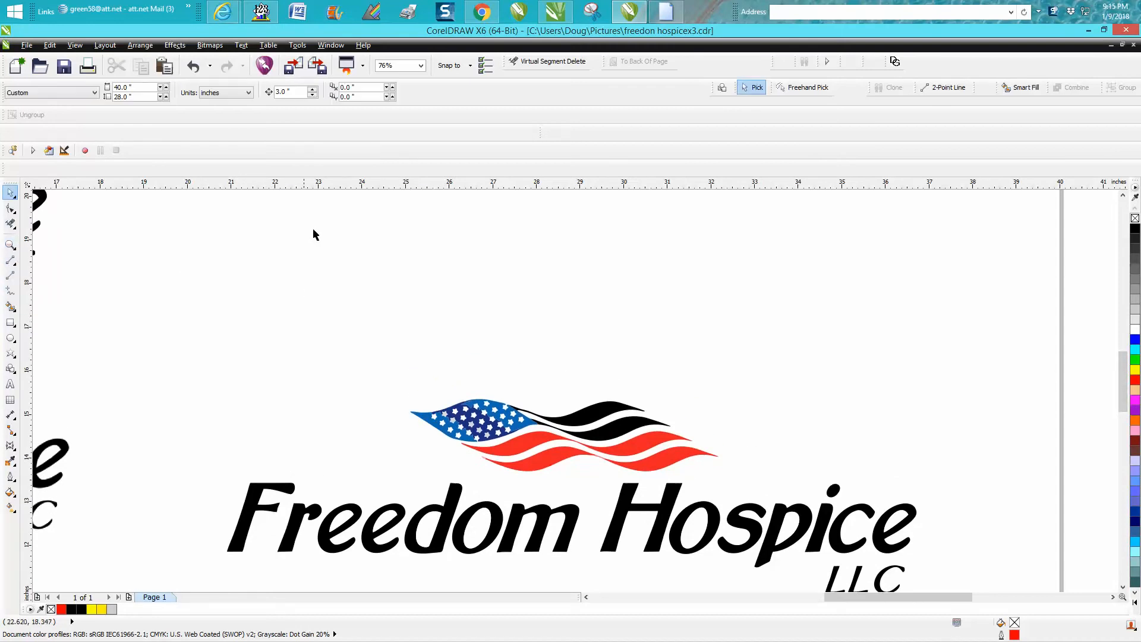
pyautogui.click(10, 244)
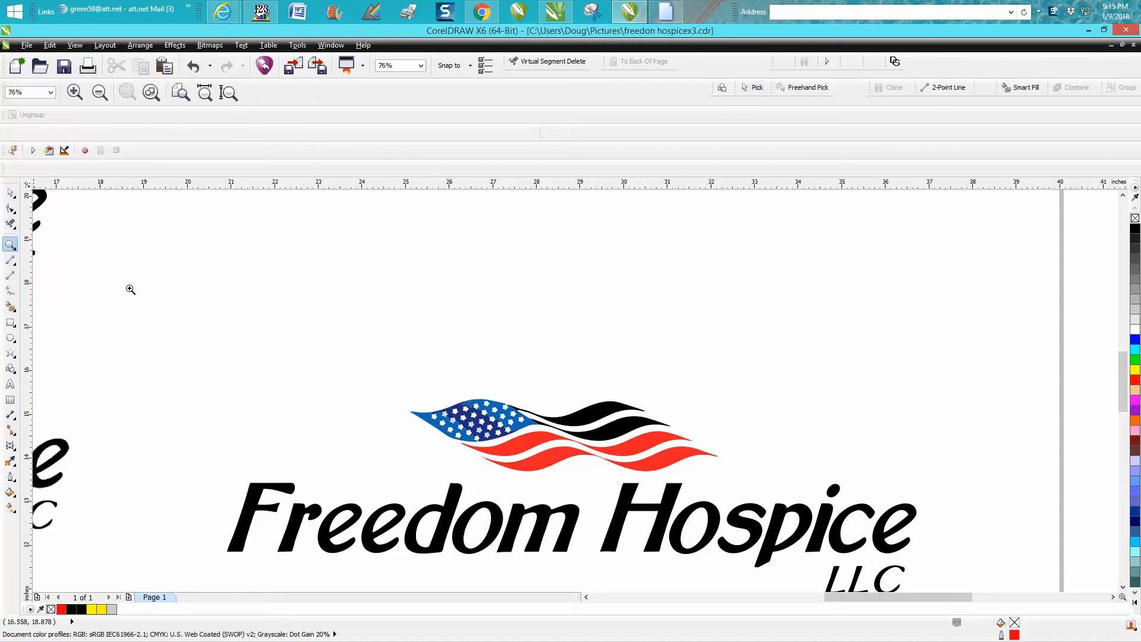
pyautogui.moveTo(399, 254); pyautogui.dragTo(563, 435)
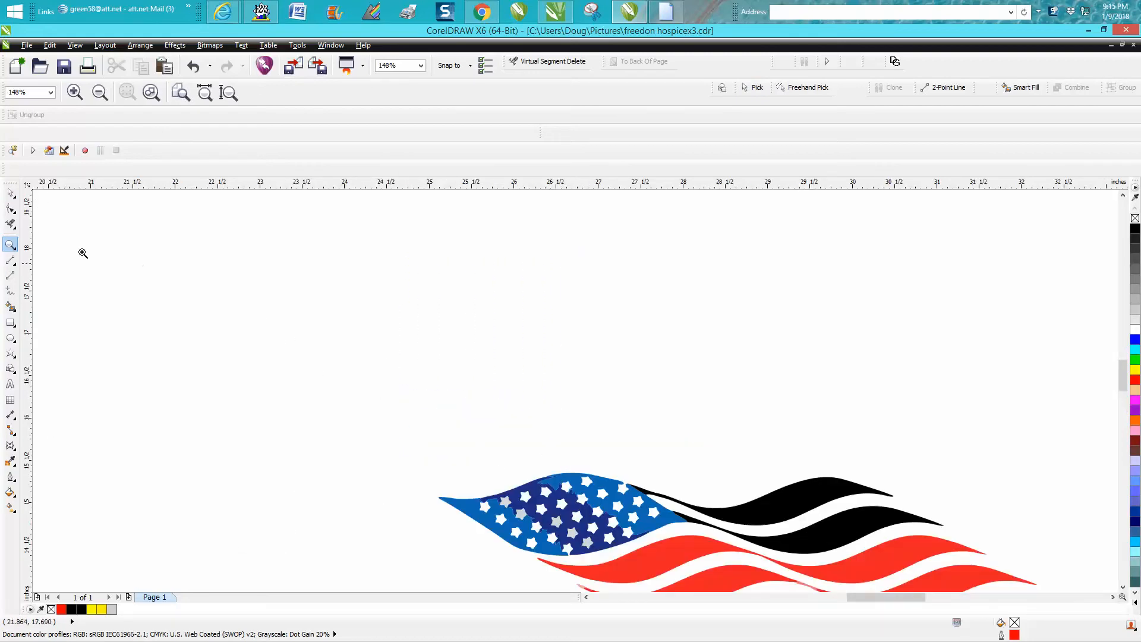
pyautogui.click(11, 195)
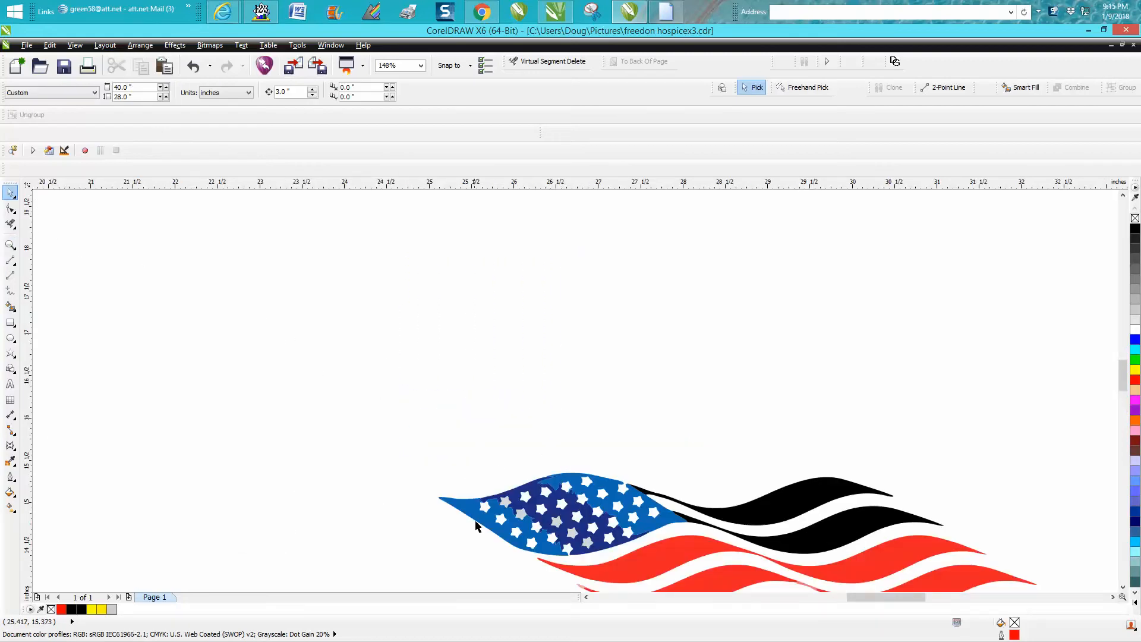
pyautogui.click(484, 526)
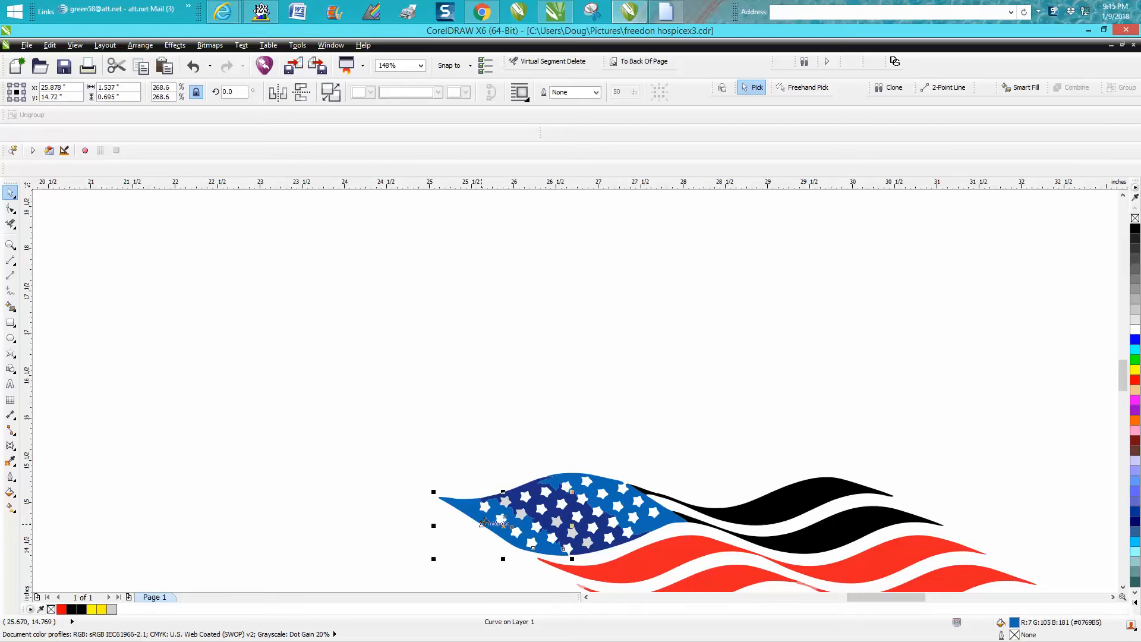
pyautogui.press('Up')
pyautogui.click(511, 506)
pyautogui.press('Up')
pyautogui.click(573, 486)
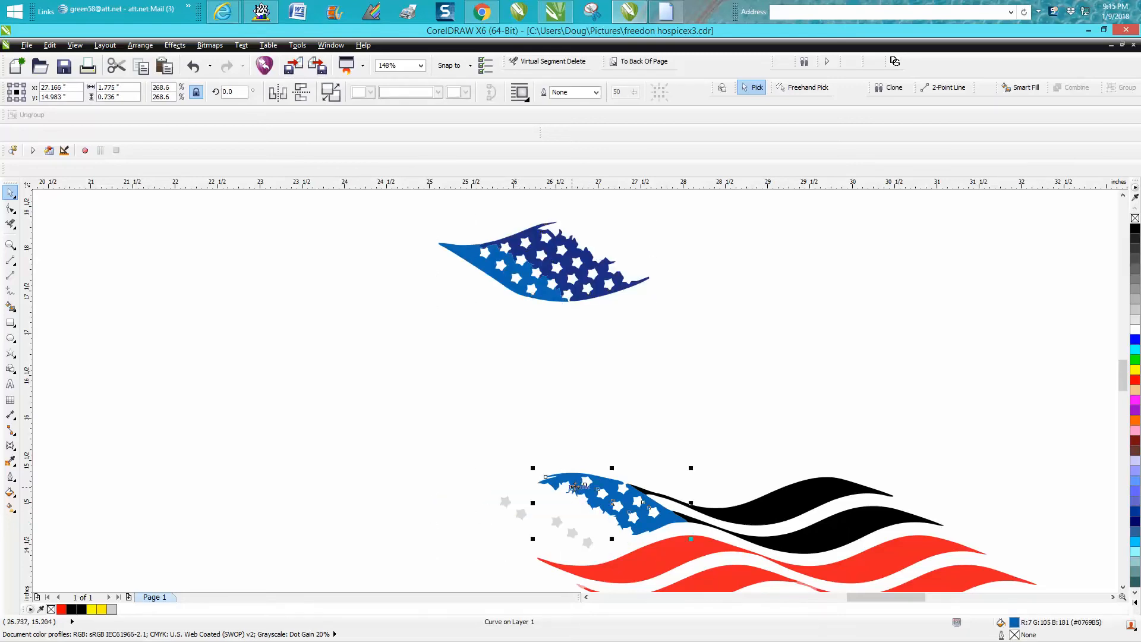
pyautogui.press('Up')
pyautogui.moveTo(479, 469); pyautogui.dragTo(596, 552)
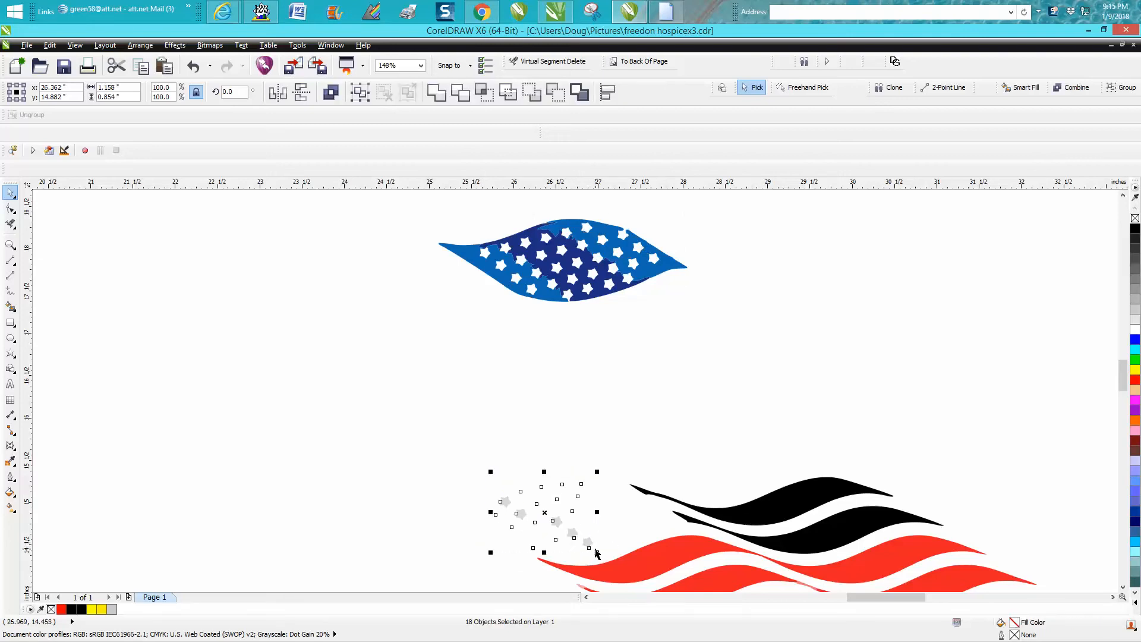
pyautogui.press('Delete')
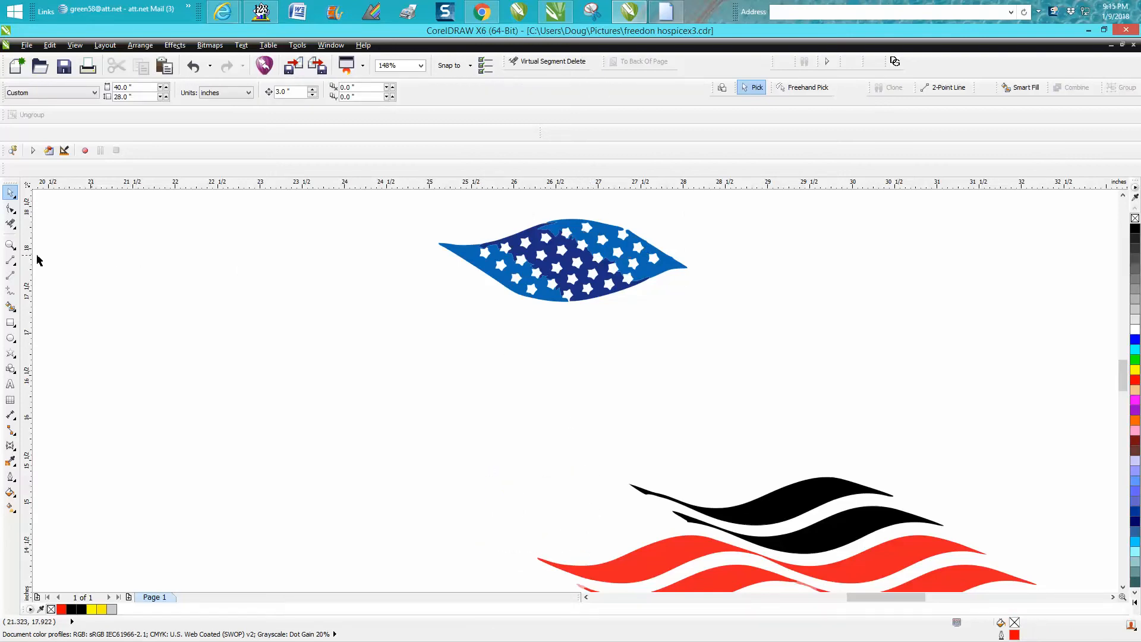
# Step: Create a boundary outline around the three blue star-field pieces and move it 3 inches to the right of them
pyautogui.click(11, 245)
pyautogui.moveTo(431, 209); pyautogui.dragTo(716, 329)
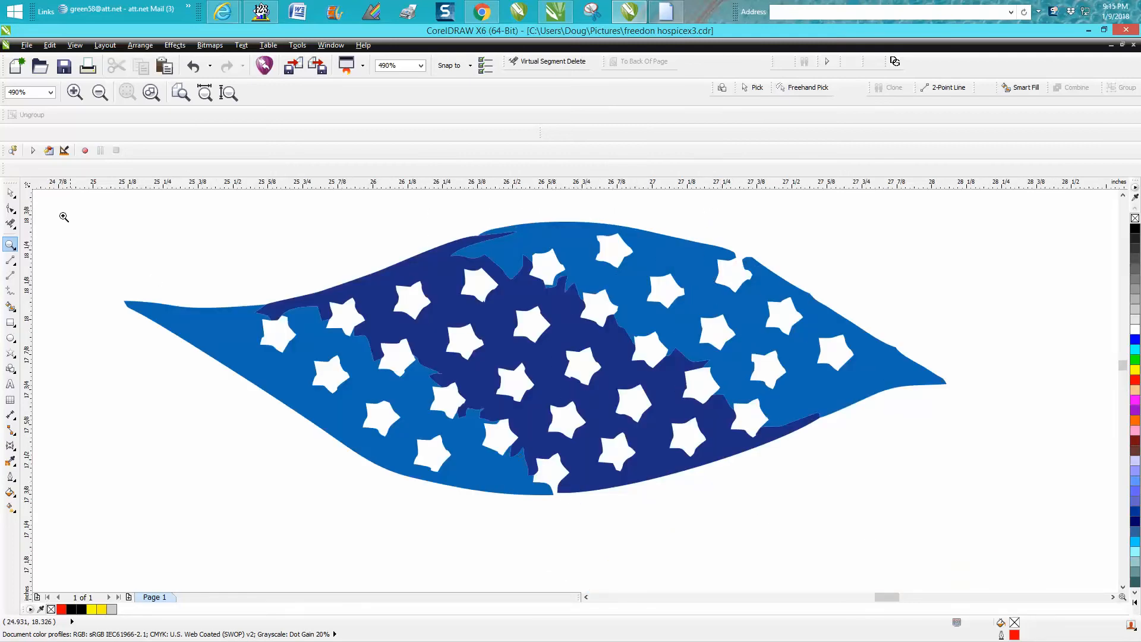
pyautogui.click(10, 192)
pyautogui.scroll(-2, 373, 275)
pyautogui.moveTo(217, 222); pyautogui.dragTo(714, 424)
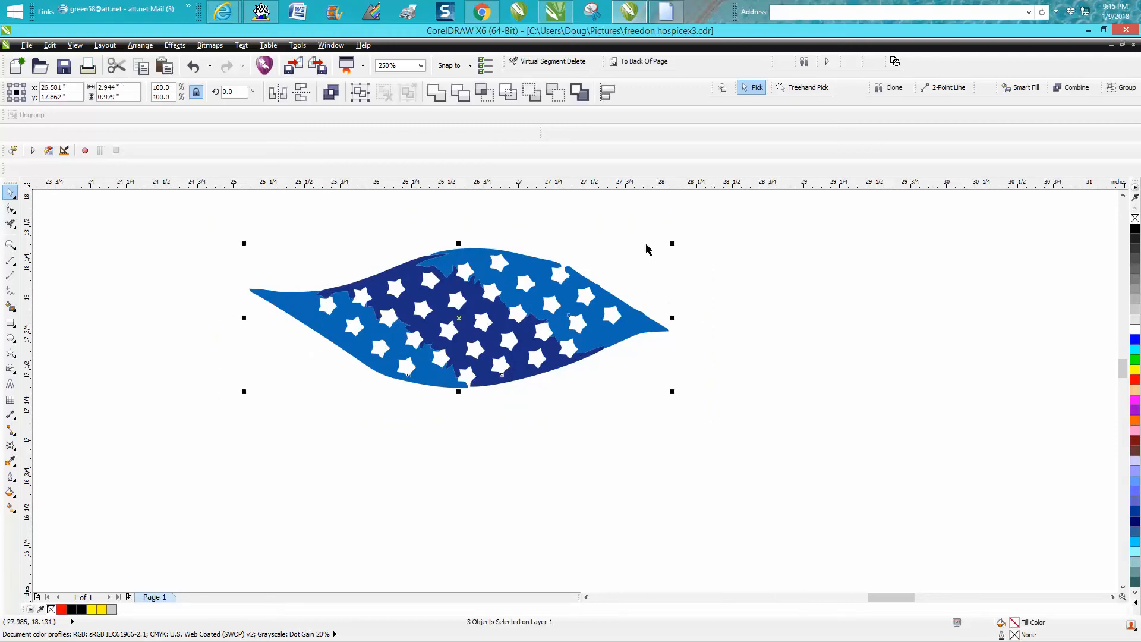
pyautogui.click(579, 92)
pyautogui.scroll(-2, 561, 376)
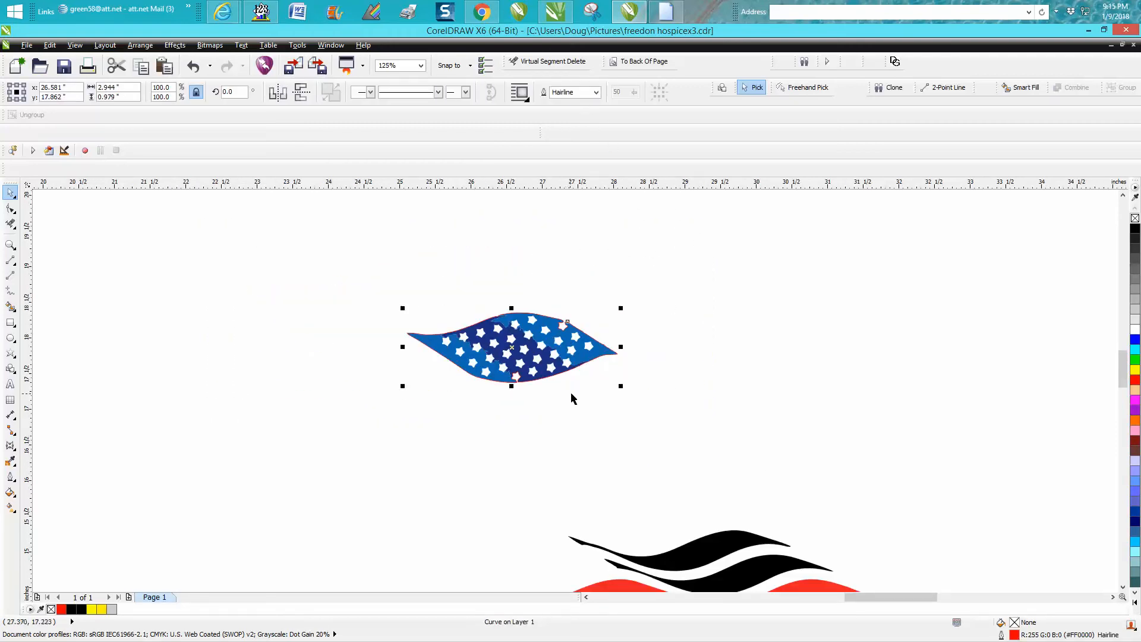
pyautogui.scroll(-2, 572, 395)
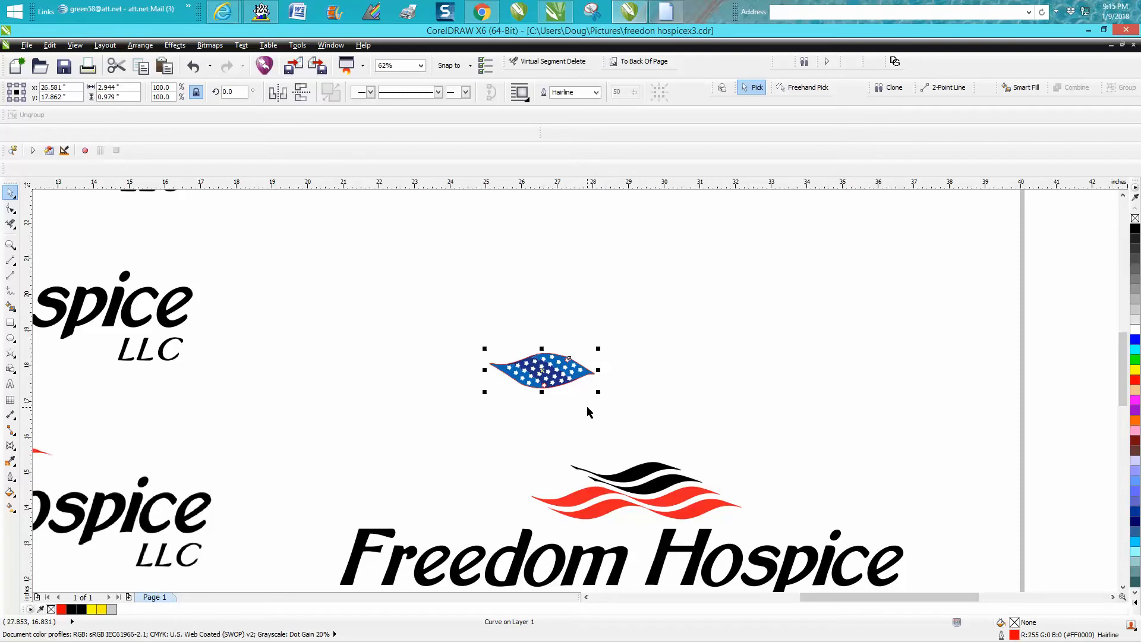
pyautogui.press('Right')
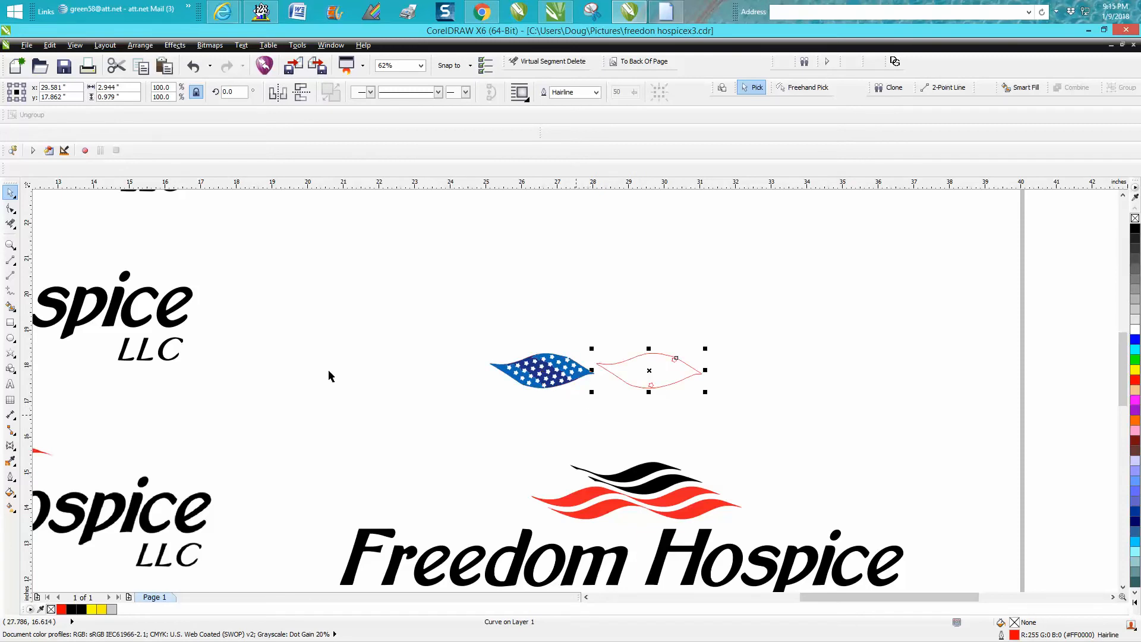
# Step: Group the three blue star-field pieces
pyautogui.click(10, 245)
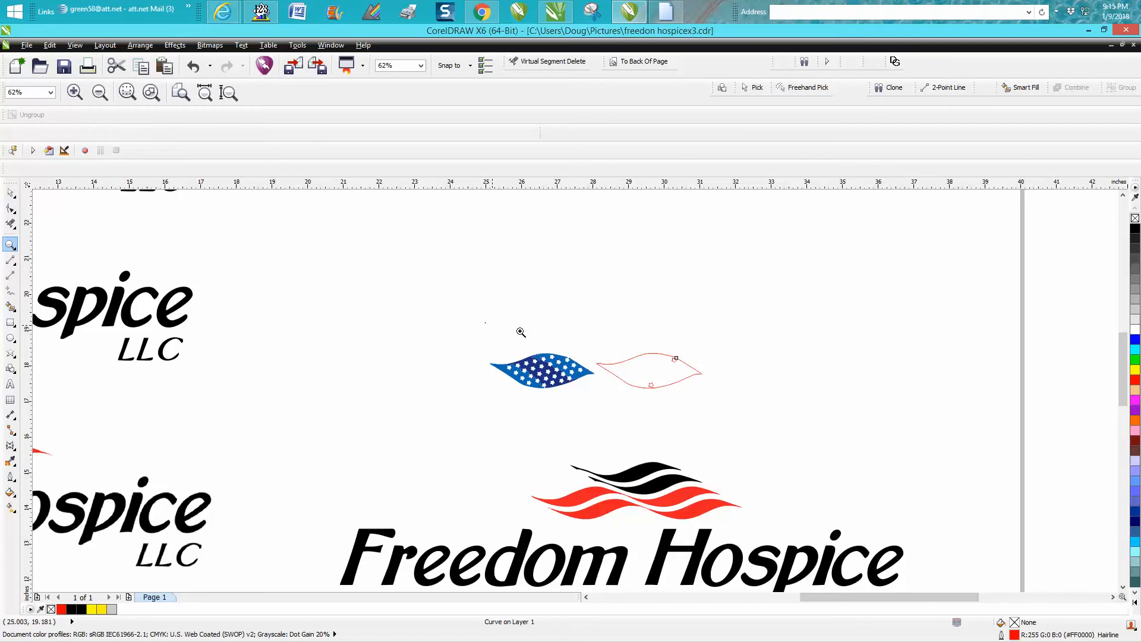
pyautogui.click(11, 193)
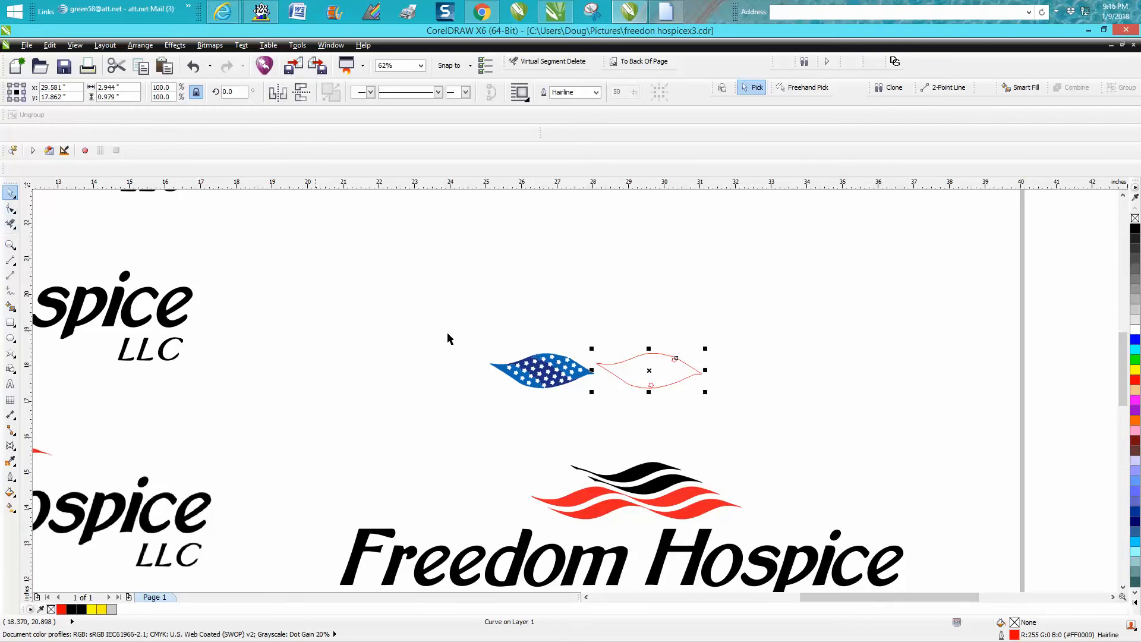
pyautogui.moveTo(475, 344); pyautogui.dragTo(601, 405)
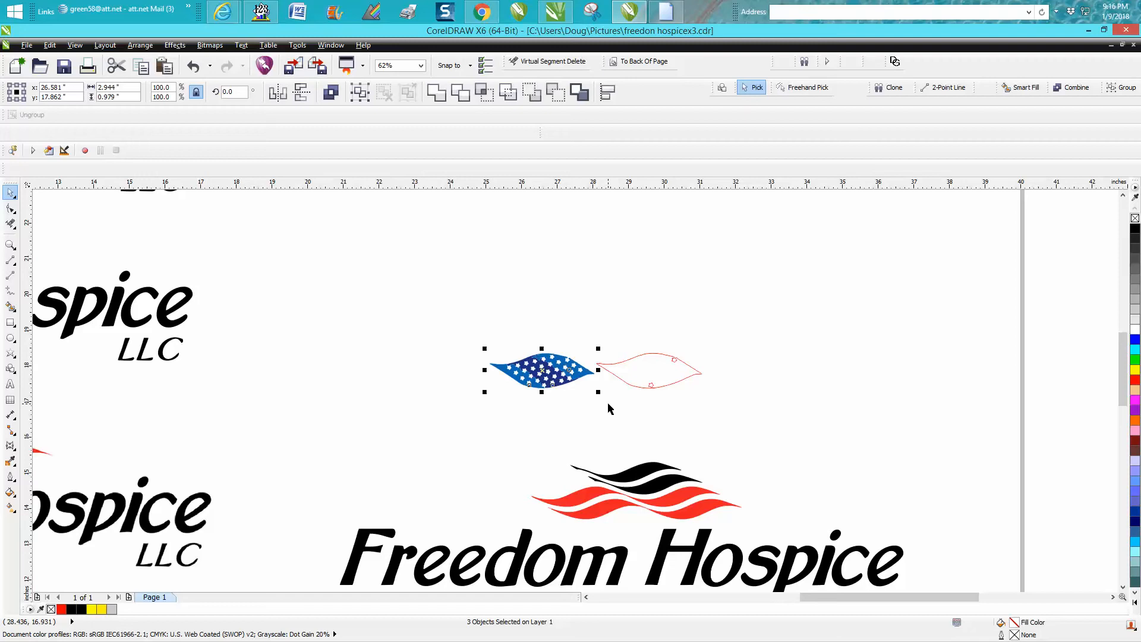
pyautogui.hotkey('ctrl', 'g')
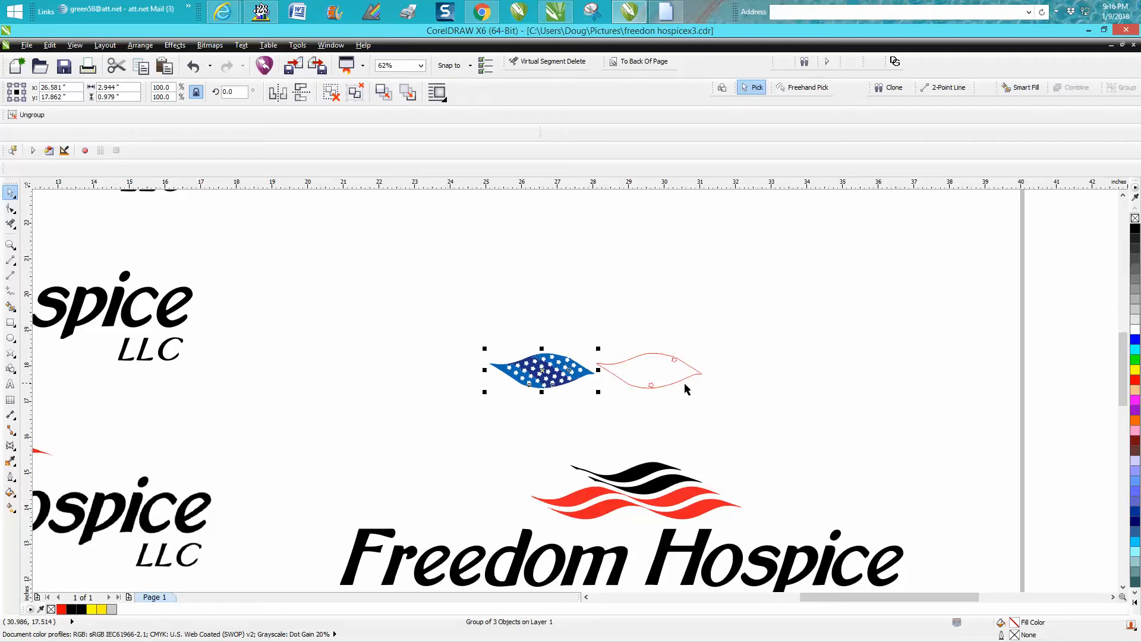
# Step: Bridge the gap in the outline's upper edge by moving its node across, and delete the star-shaped notch and leftover segments
pyautogui.click(10, 244)
pyautogui.moveTo(593, 331); pyautogui.dragTo(772, 431)
pyautogui.moveTo(465, 272); pyautogui.dragTo(596, 339)
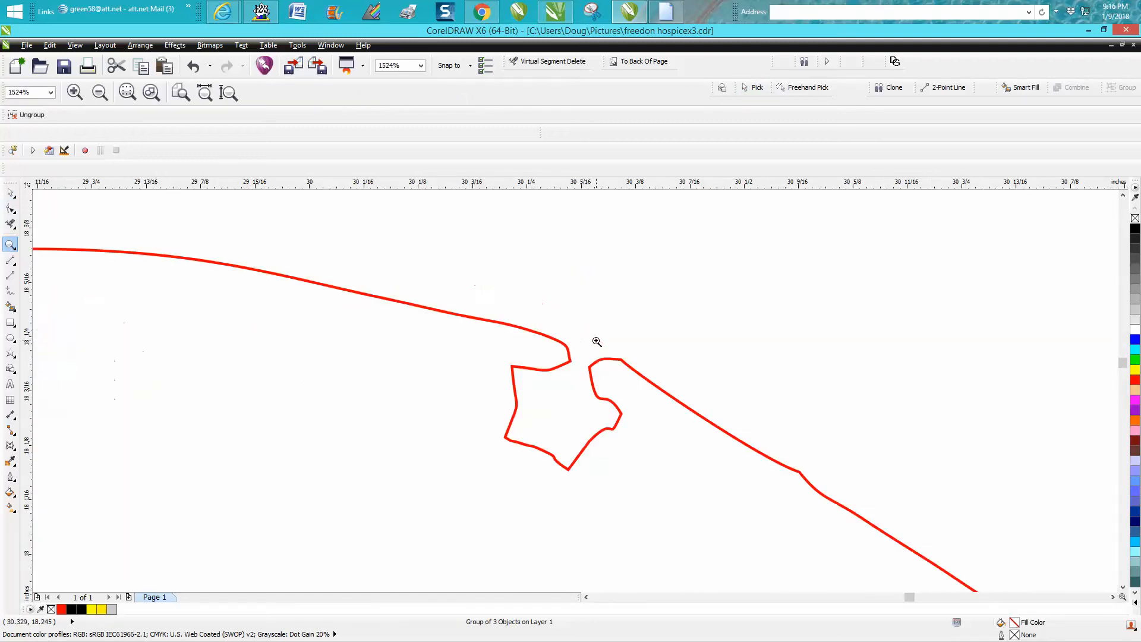
pyautogui.click(10, 208)
pyautogui.click(568, 360)
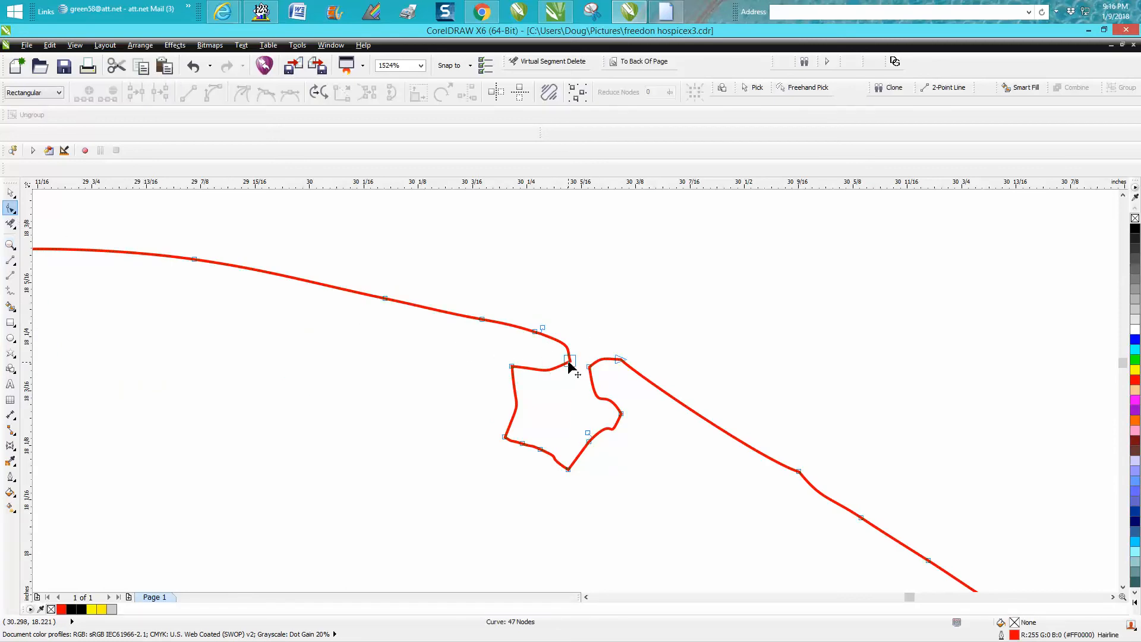
pyautogui.moveTo(569, 360); pyautogui.dragTo(629, 364)
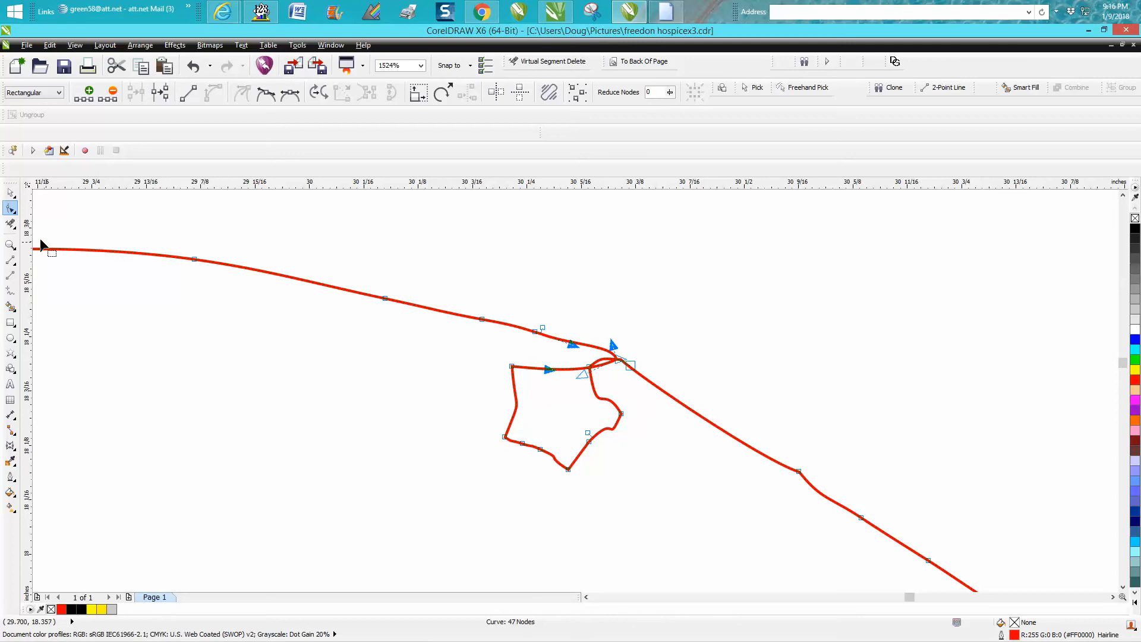
pyautogui.click(11, 224)
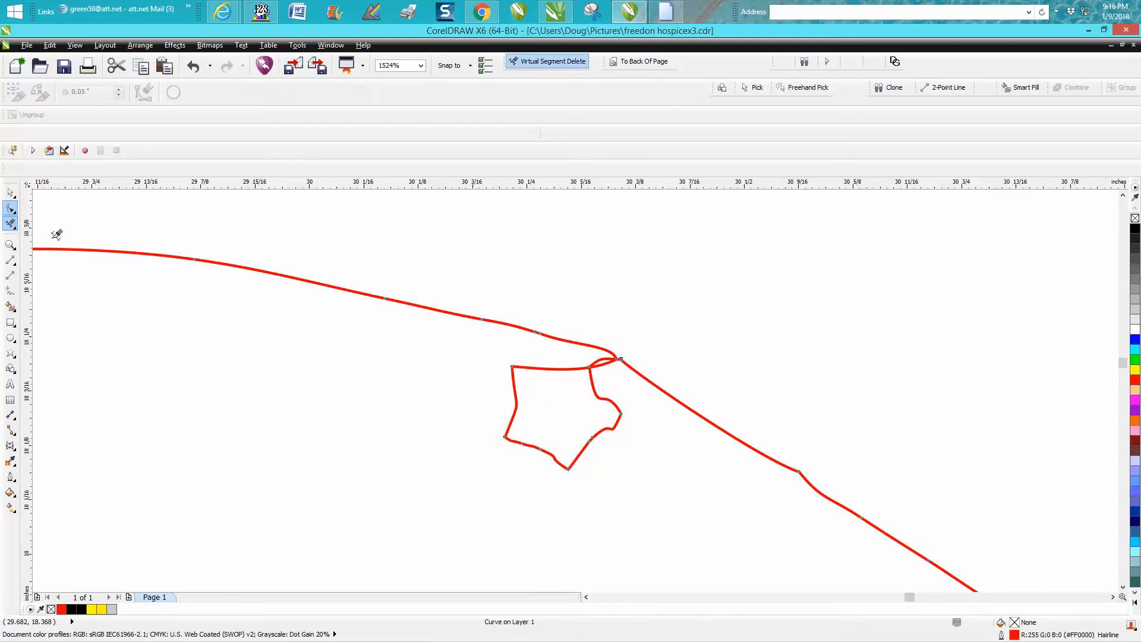
pyautogui.click(590, 373)
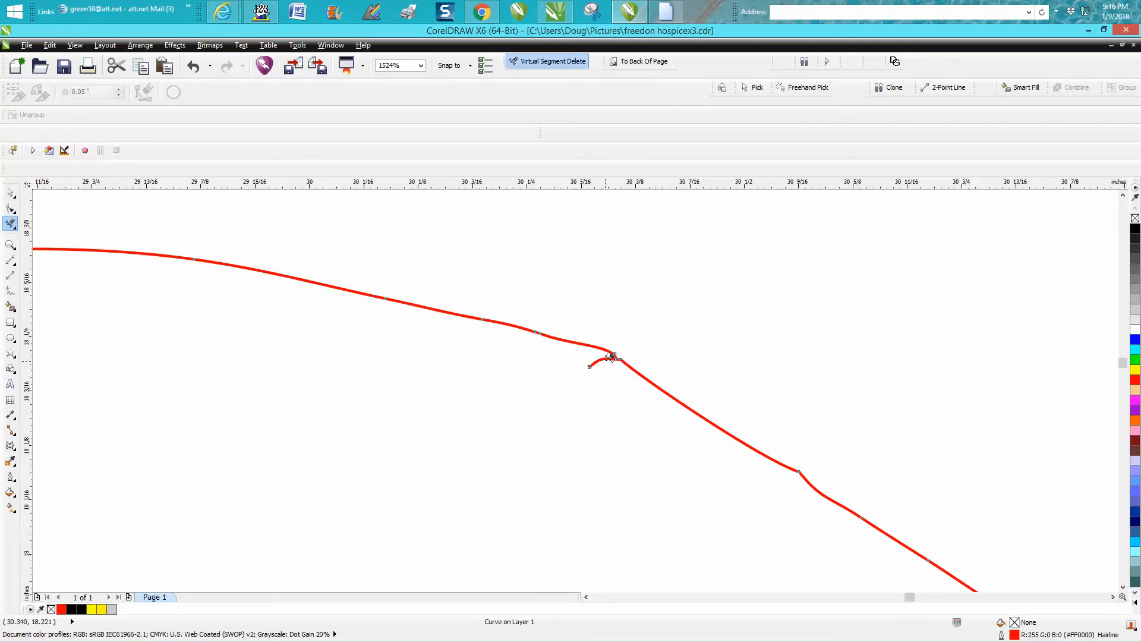
pyautogui.click(607, 359)
# Step: Close the gap in the outline's lower edge by joining its two end nodes, and delete the star-shaped notch with Virtual Segment Delete
pyautogui.scroll(-3, 633, 390)
pyautogui.scroll(-4, 633, 393)
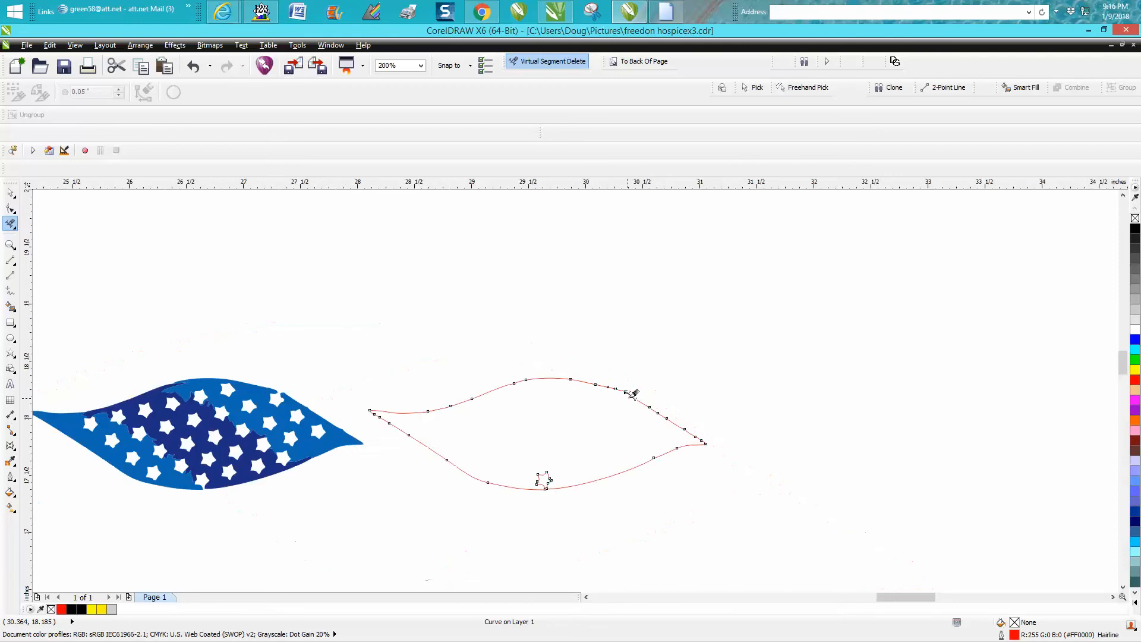
pyautogui.click(10, 244)
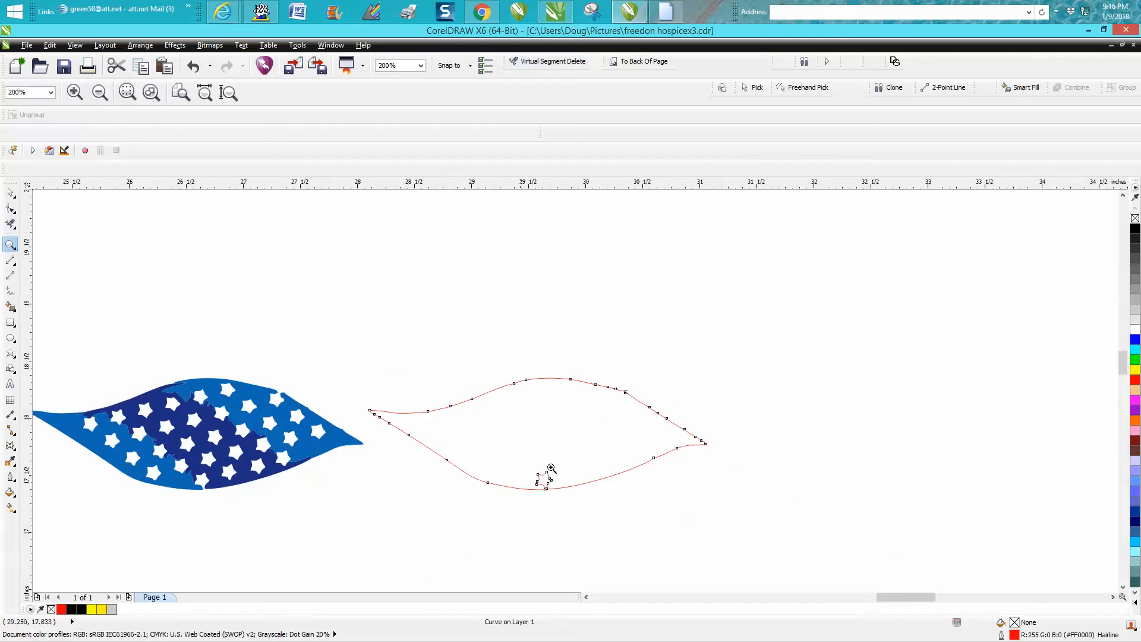
pyautogui.moveTo(529, 467); pyautogui.dragTo(596, 506)
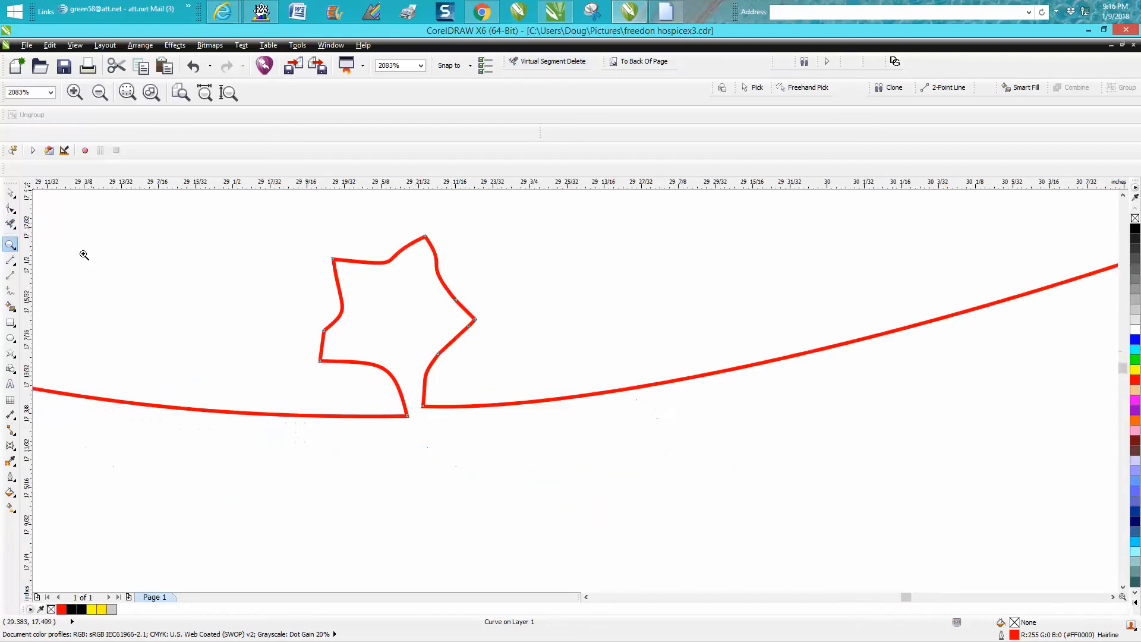
pyautogui.click(11, 208)
pyautogui.moveTo(422, 408); pyautogui.dragTo(407, 418)
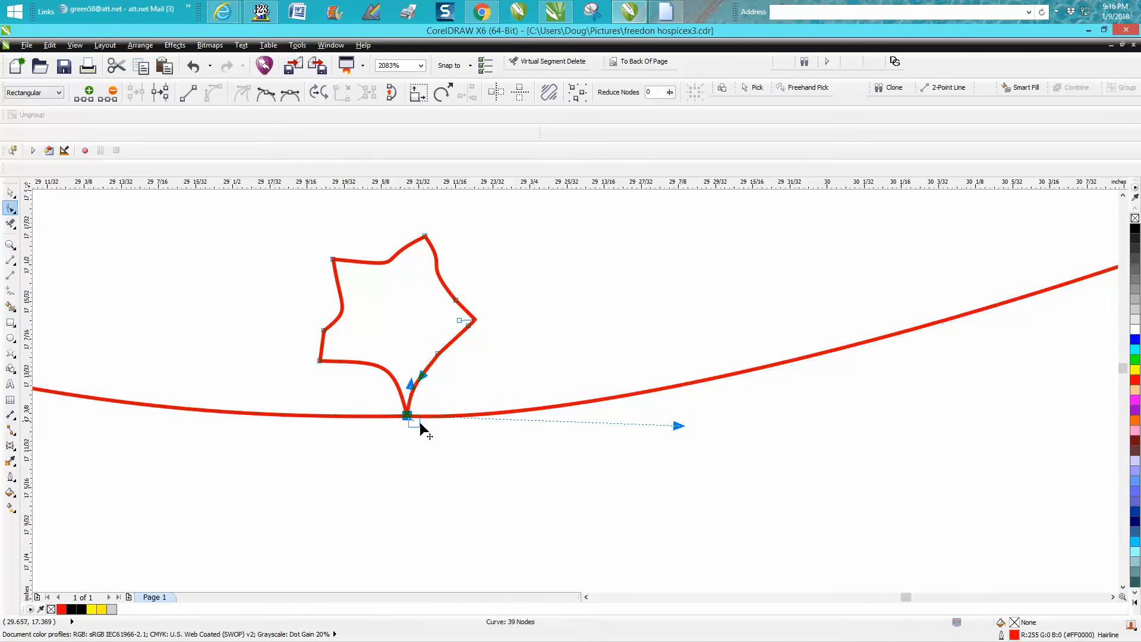
pyautogui.click(11, 224)
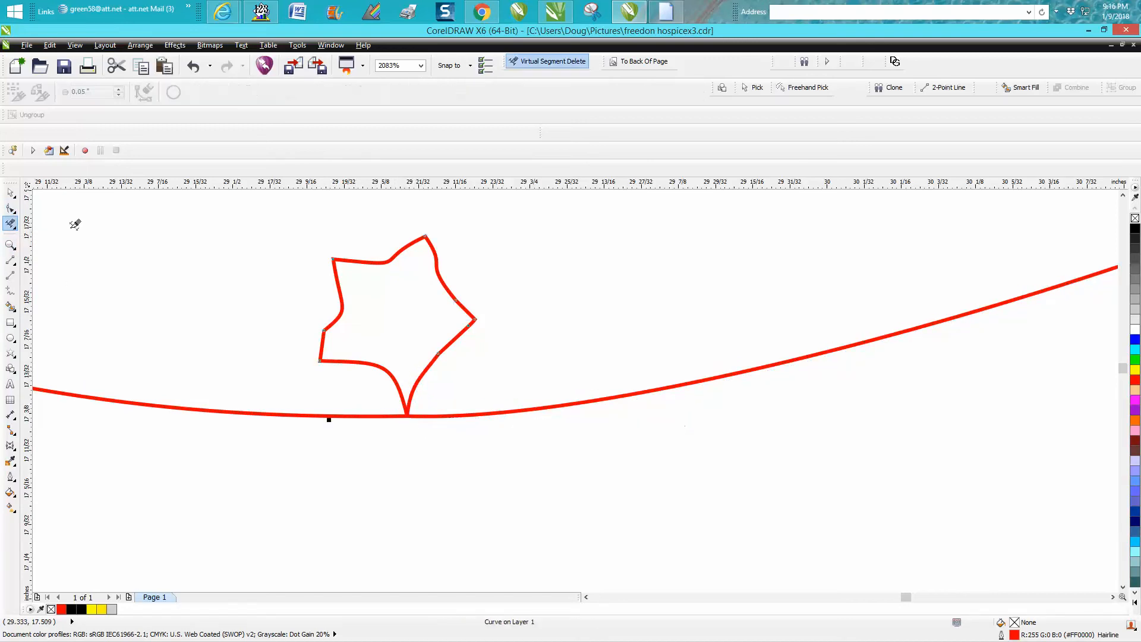
pyautogui.click(345, 259)
# Step: Create a black shape from the cleaned outline with Smart Fill and move it 3 inches to the right
pyautogui.scroll(-4, 461, 338)
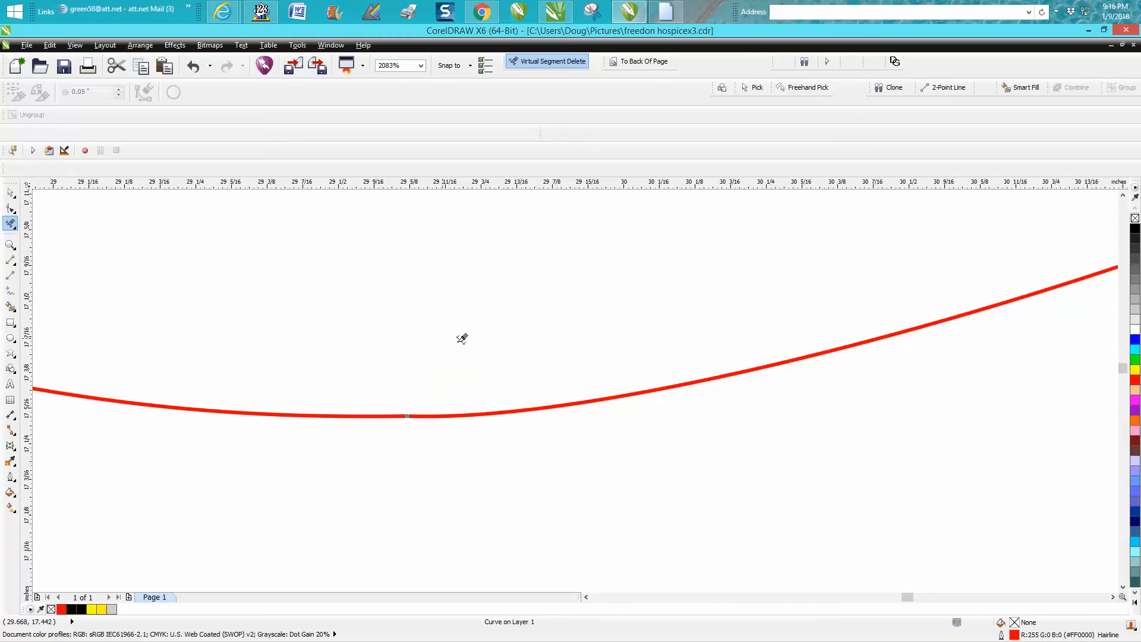
pyautogui.click(13, 193)
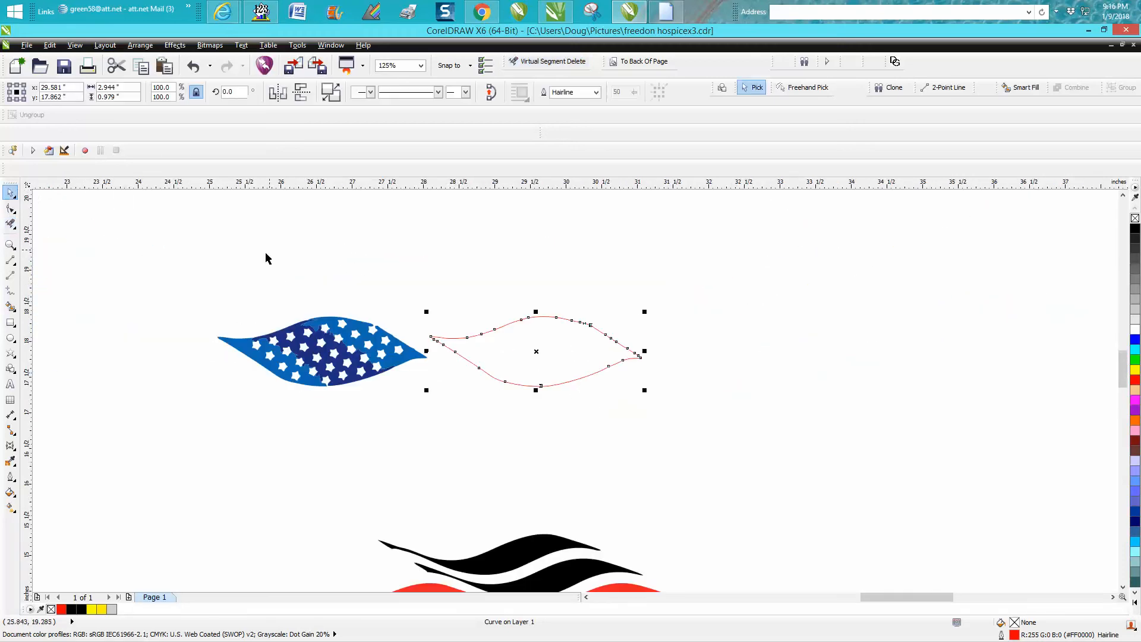
pyautogui.click(10, 307)
pyautogui.click(549, 350)
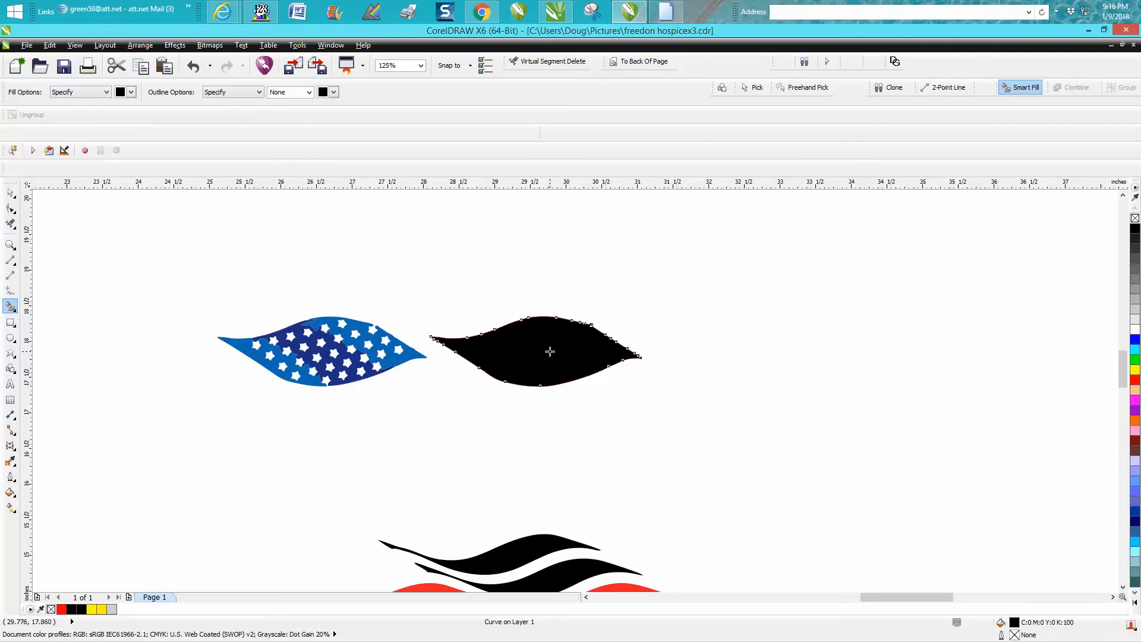
pyautogui.press('Right')
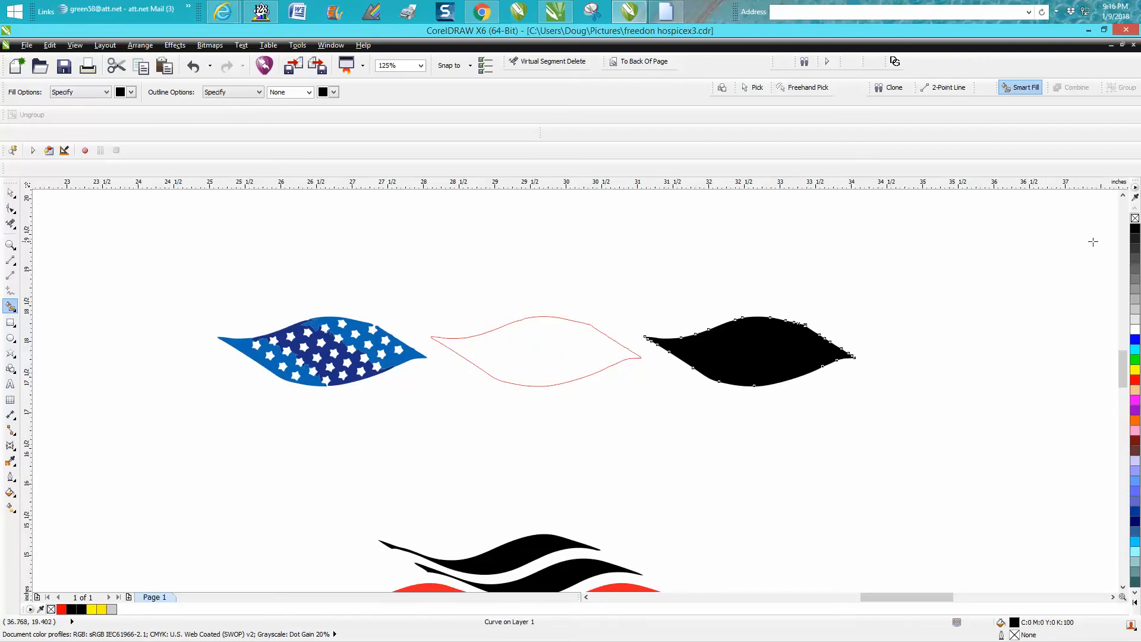
# Step: Remove the new shape's fill and give it a red outline
pyautogui.click(1134, 218)
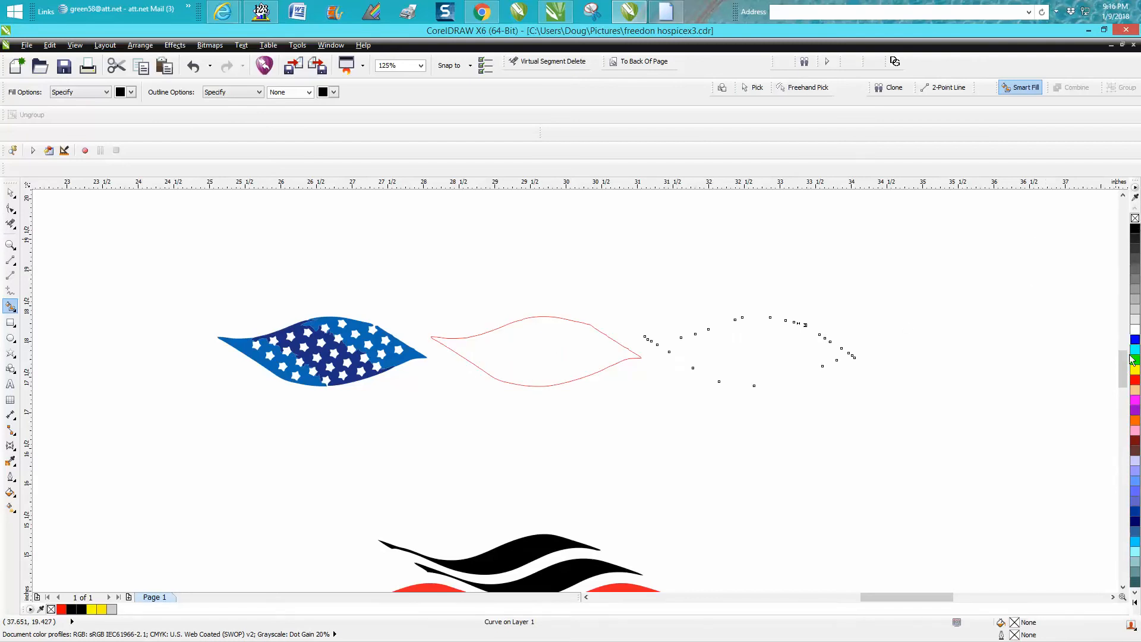
pyautogui.rightClick(1134, 379)
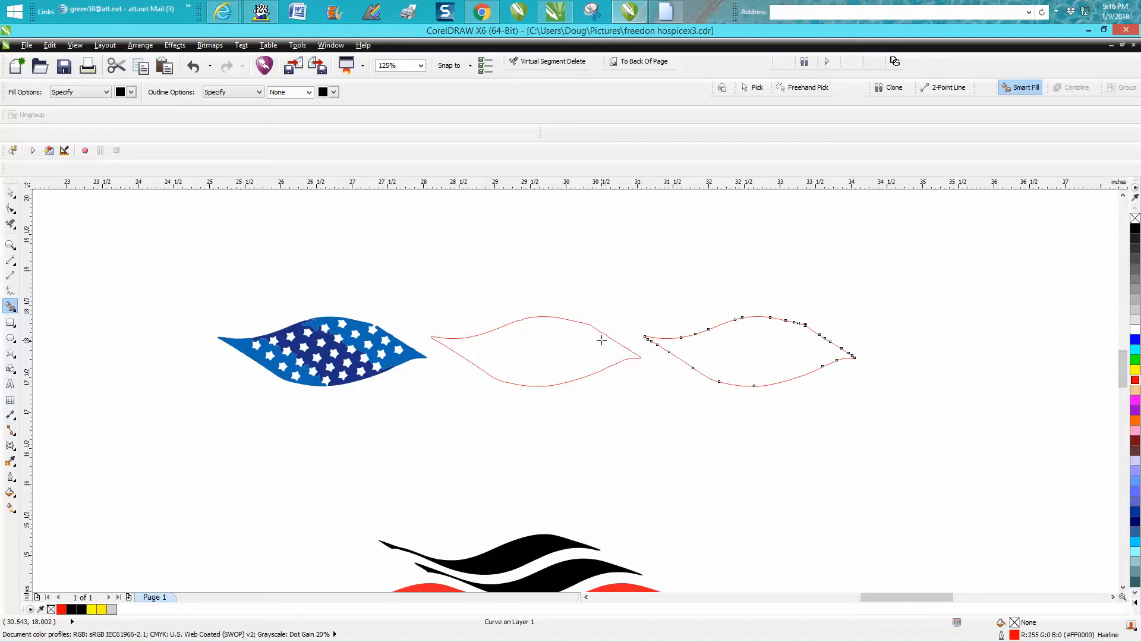
# Step: Delete the original outline between the blue star field and the new red-outlined shape
pyautogui.click(11, 193)
pyautogui.press('Left')
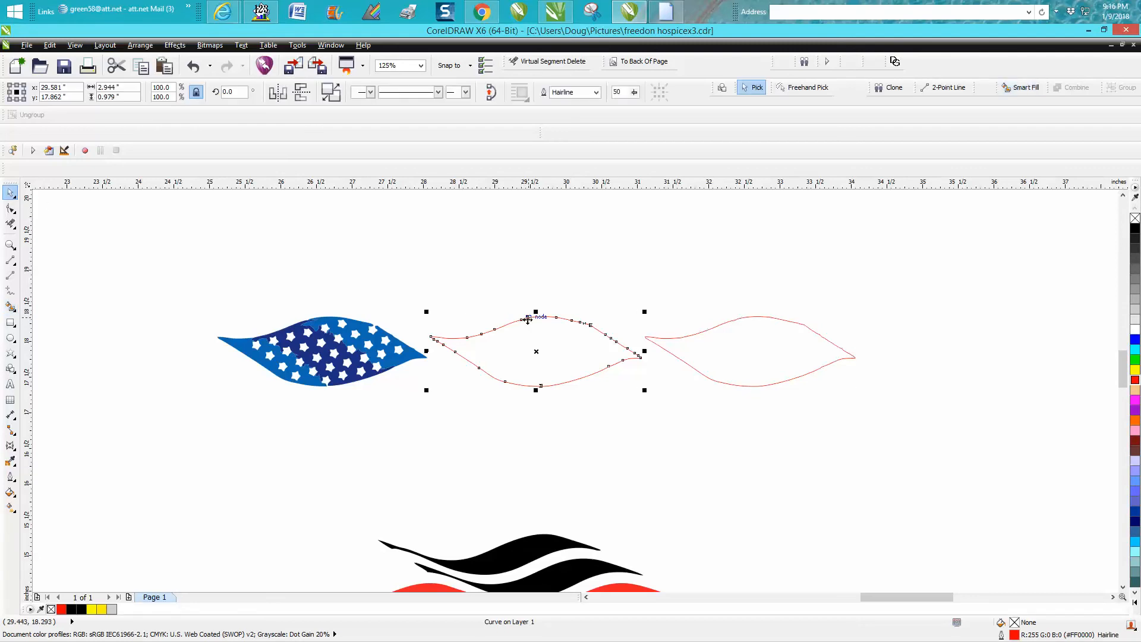
pyautogui.press('Delete')
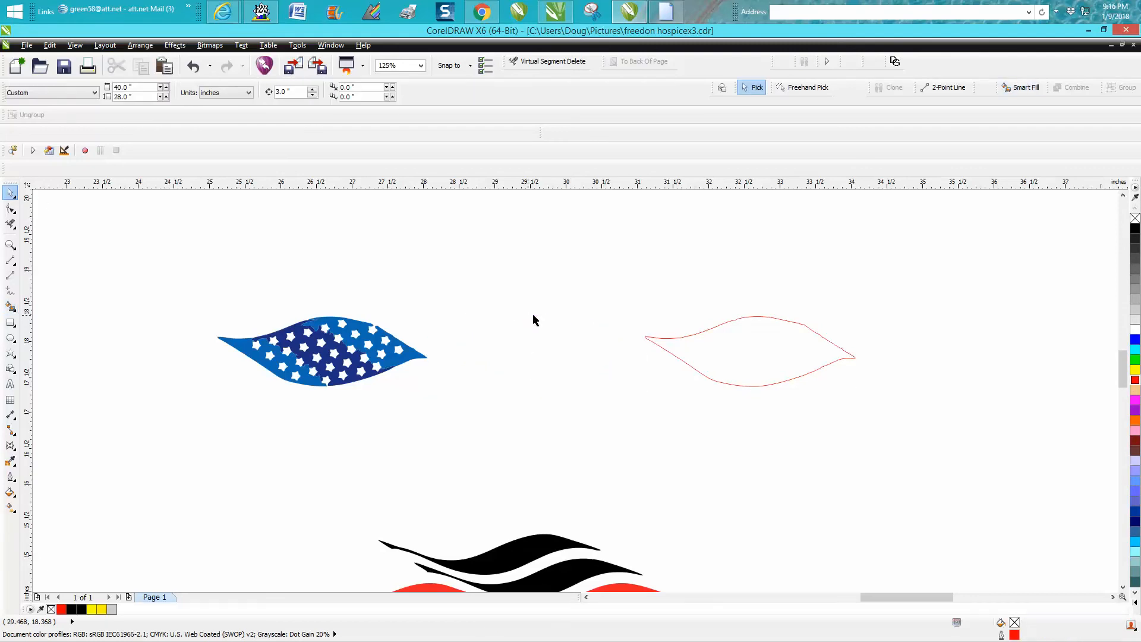
# Step: Move the red outline 6 inches left and 3 inches down into place beside the flag stripes
pyautogui.click(645, 338)
pyautogui.press('Left')
pyautogui.press('Left')
pyautogui.press('Down')
pyautogui.scroll(-2, 603, 336)
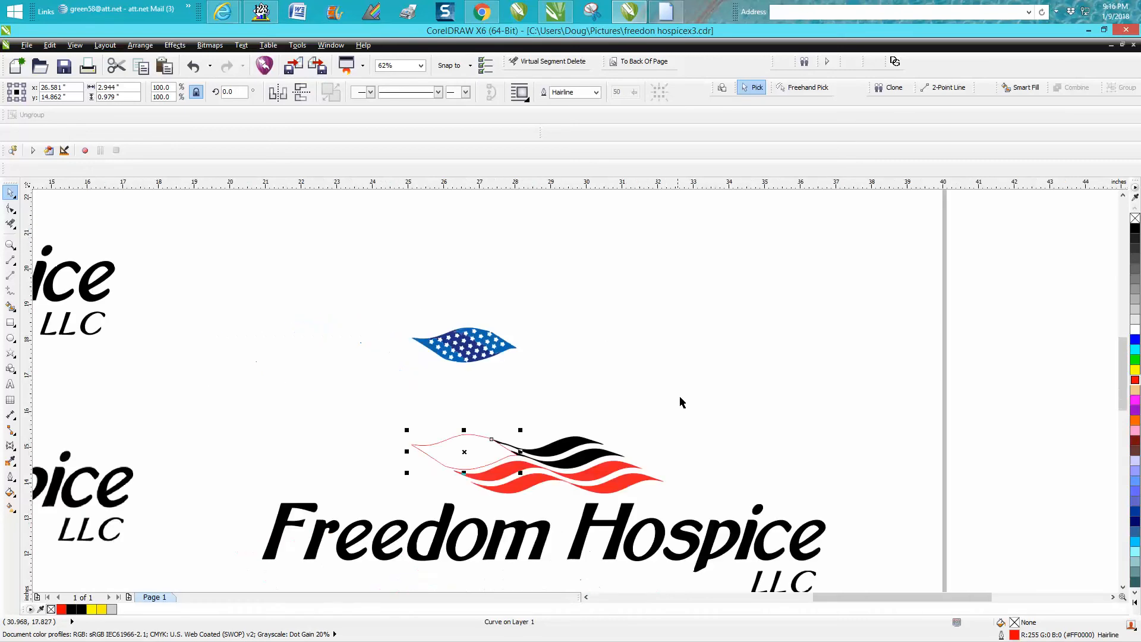
pyautogui.click(526, 395)
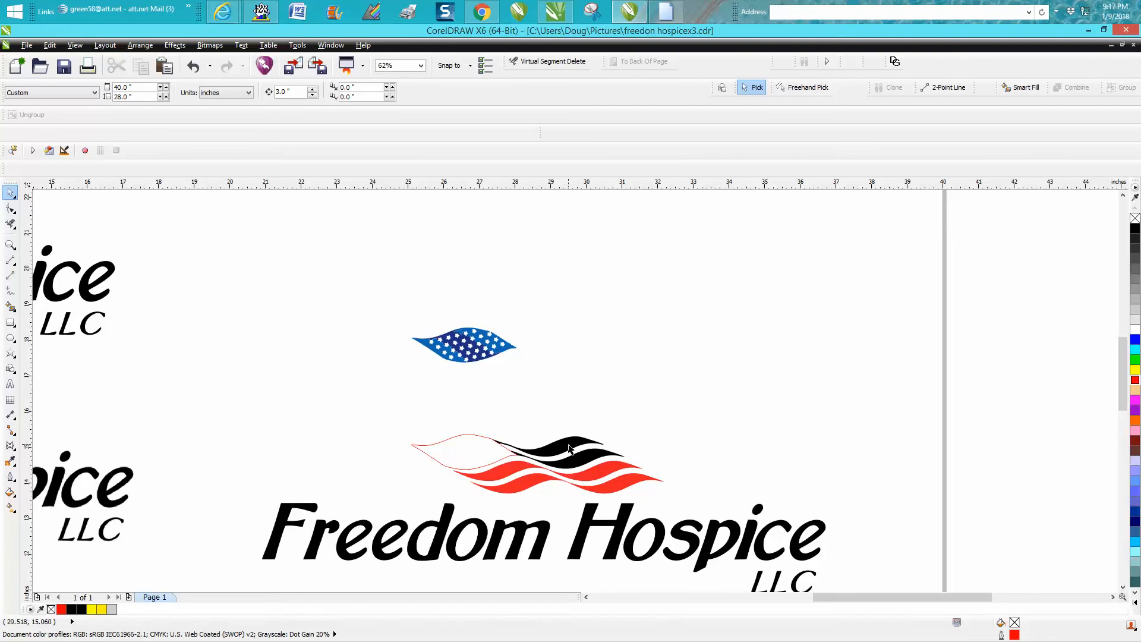
# Step: Draw a five-pointed star about 0.15 inches wide and place it above the blue star field
pyautogui.click(10, 244)
pyautogui.moveTo(395, 315); pyautogui.dragTo(570, 383)
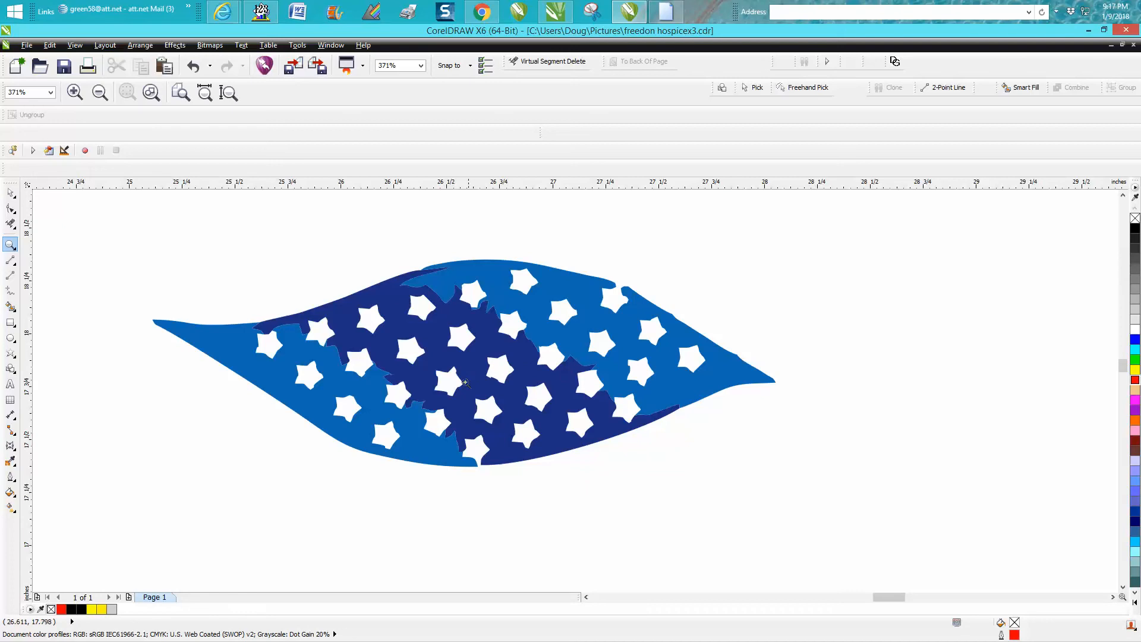
pyautogui.moveTo(601, 351); pyautogui.dragTo(616, 356)
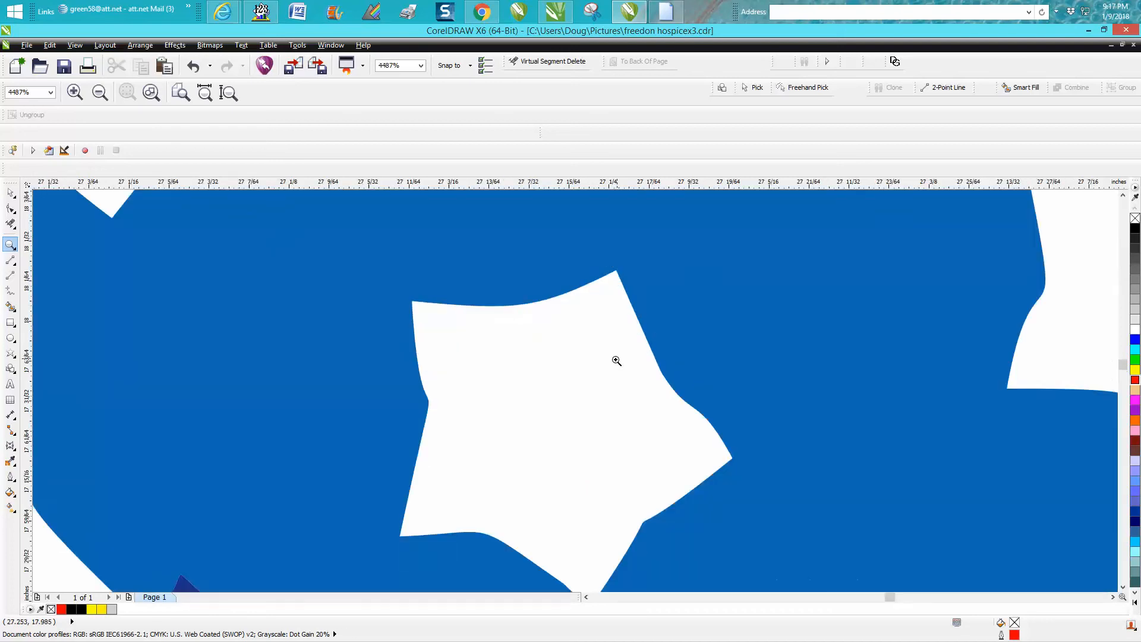
pyautogui.scroll(-3, 608, 361)
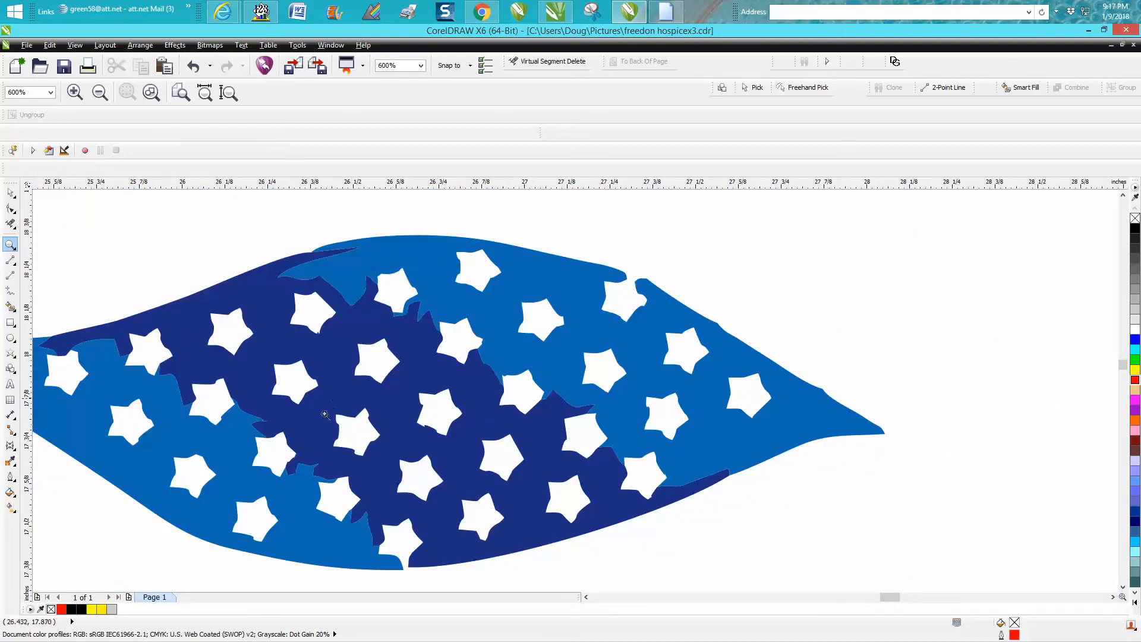
pyautogui.moveTo(325, 415); pyautogui.dragTo(435, 476)
pyautogui.scroll(-3, 433, 465)
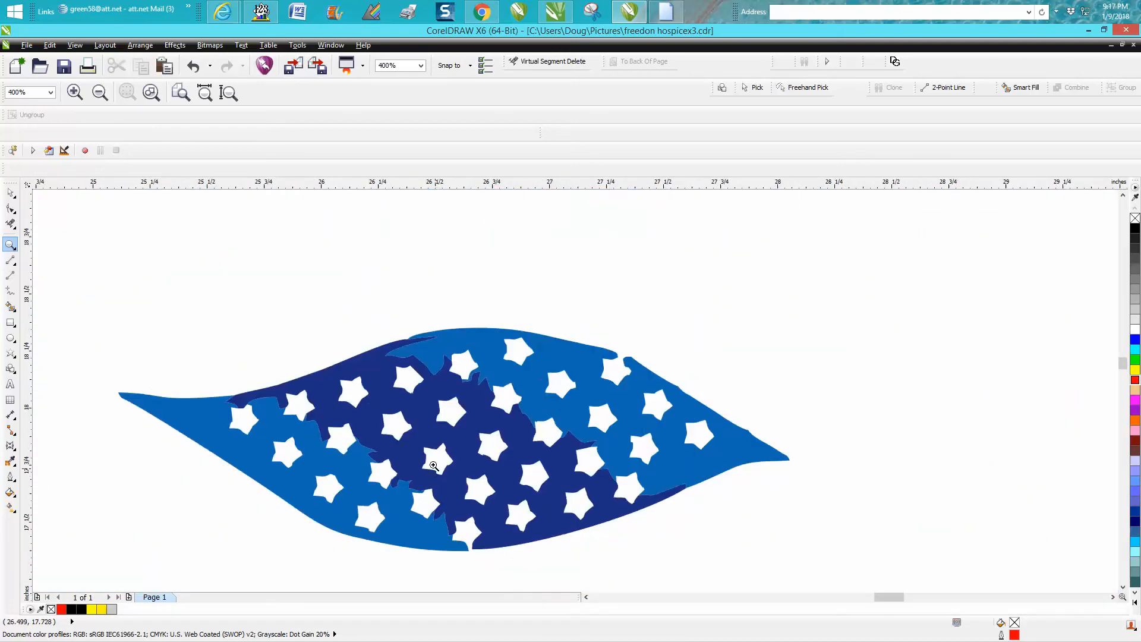
pyautogui.click(10, 355)
pyautogui.moveTo(459, 251); pyautogui.dragTo(418, 286)
pyautogui.click(463, 372)
pyautogui.moveTo(462, 371); pyautogui.dragTo(487, 281)
# Step: Set the new star's sharpness to 41
pyautogui.click(10, 244)
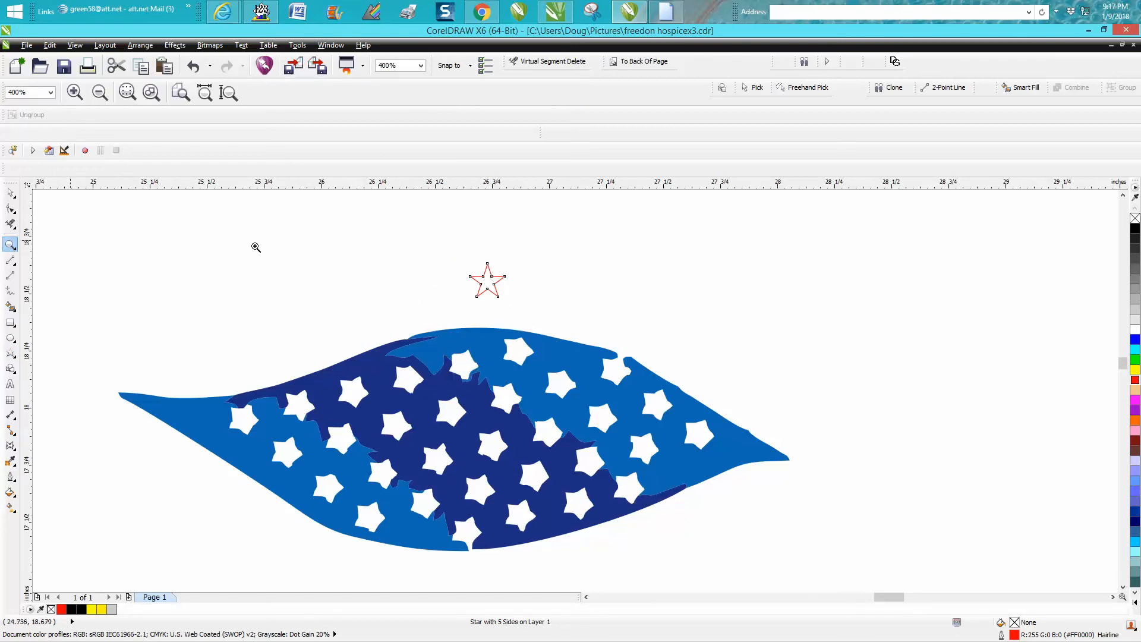
pyautogui.moveTo(437, 262); pyautogui.dragTo(574, 325)
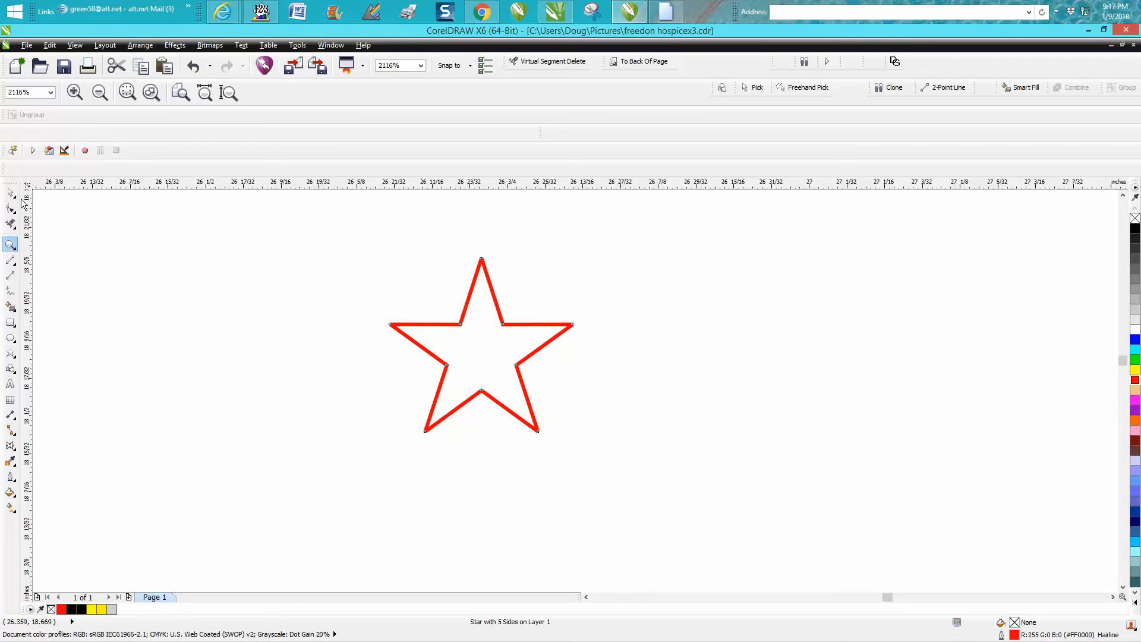
pyautogui.press('space')
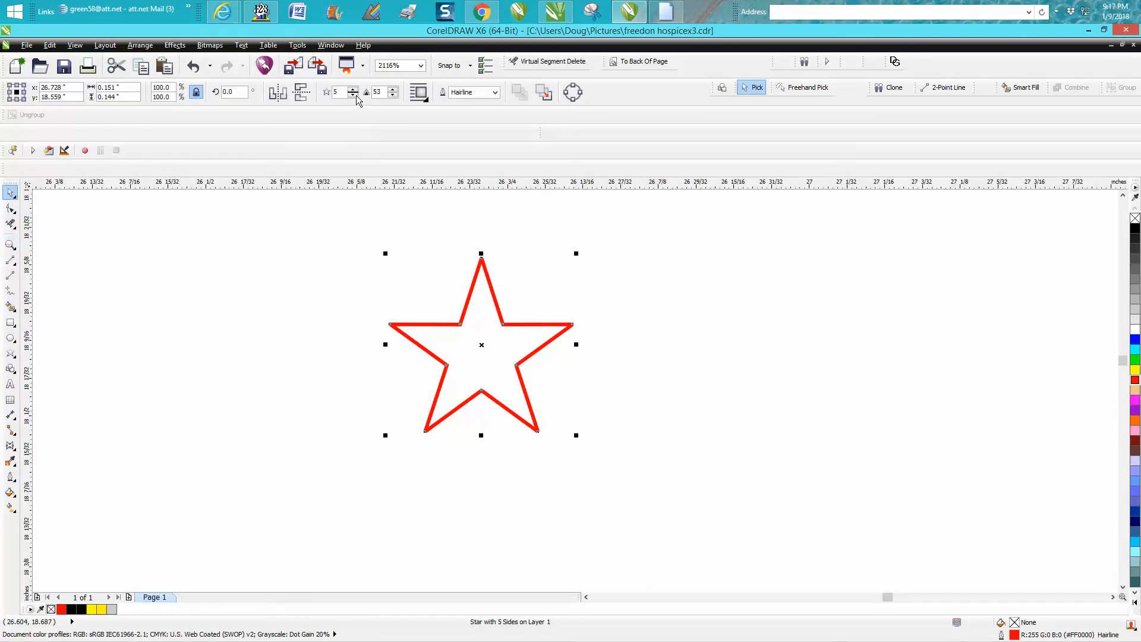
pyautogui.click(392, 95)
pyautogui.click(393, 95)
pyautogui.click(393, 96)
pyautogui.click(392, 96)
pyautogui.click(394, 95)
pyautogui.click(394, 95)
pyautogui.click(394, 95)
pyautogui.click(393, 95)
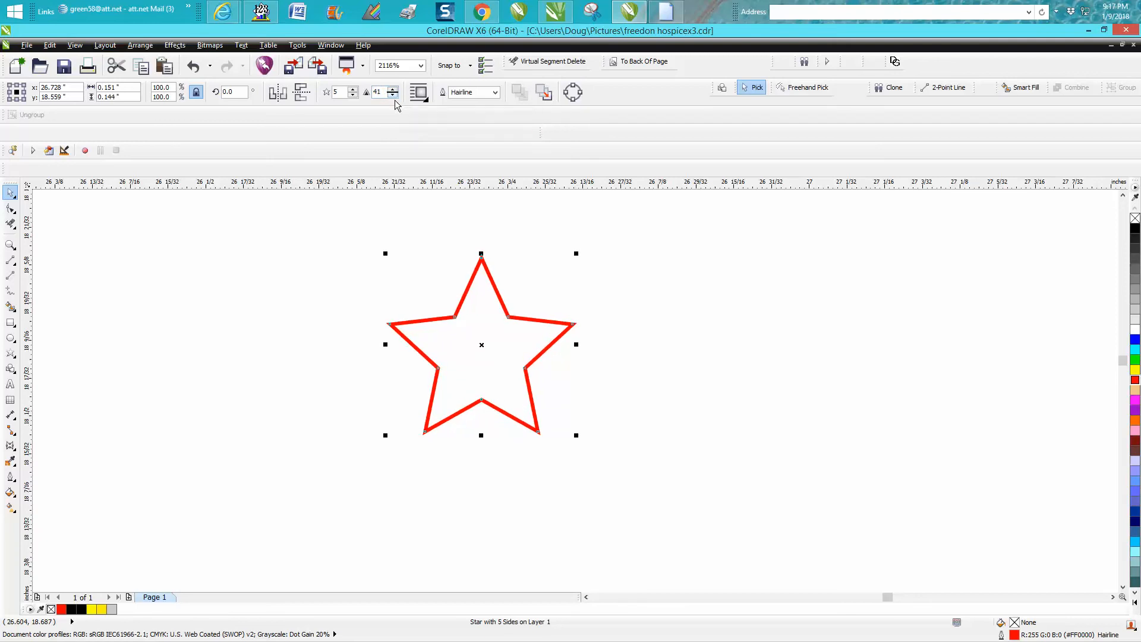
# Step: Move the star farther above the blue star field and lock the blue star field group
pyautogui.scroll(-5, 600, 294)
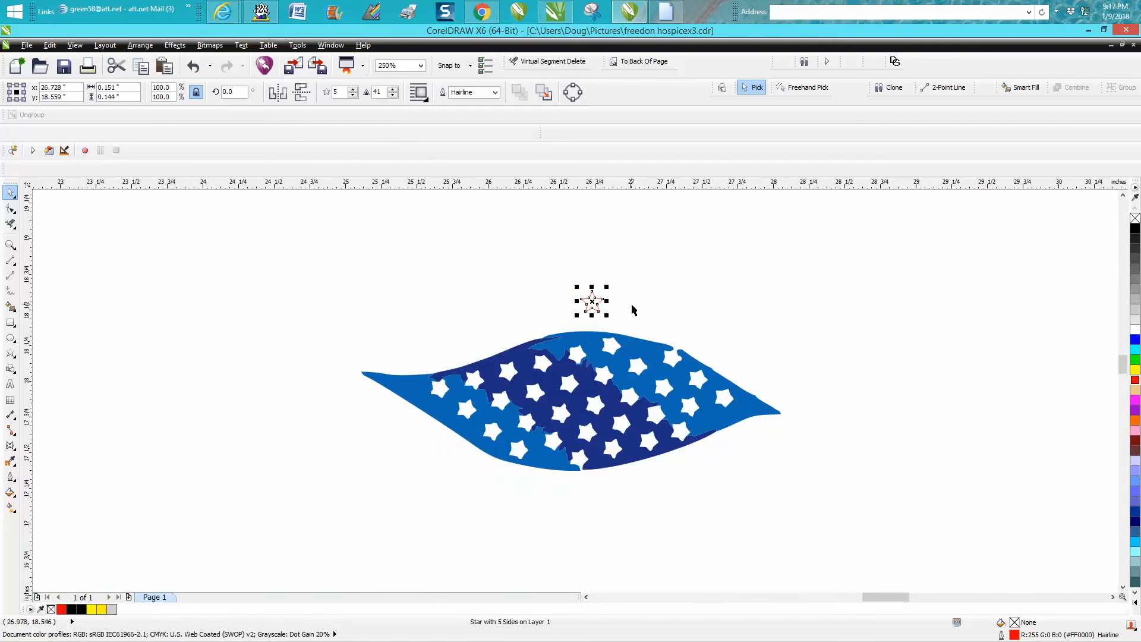
pyautogui.moveTo(592, 301); pyautogui.dragTo(628, 247)
pyautogui.moveTo(336, 316); pyautogui.dragTo(826, 494)
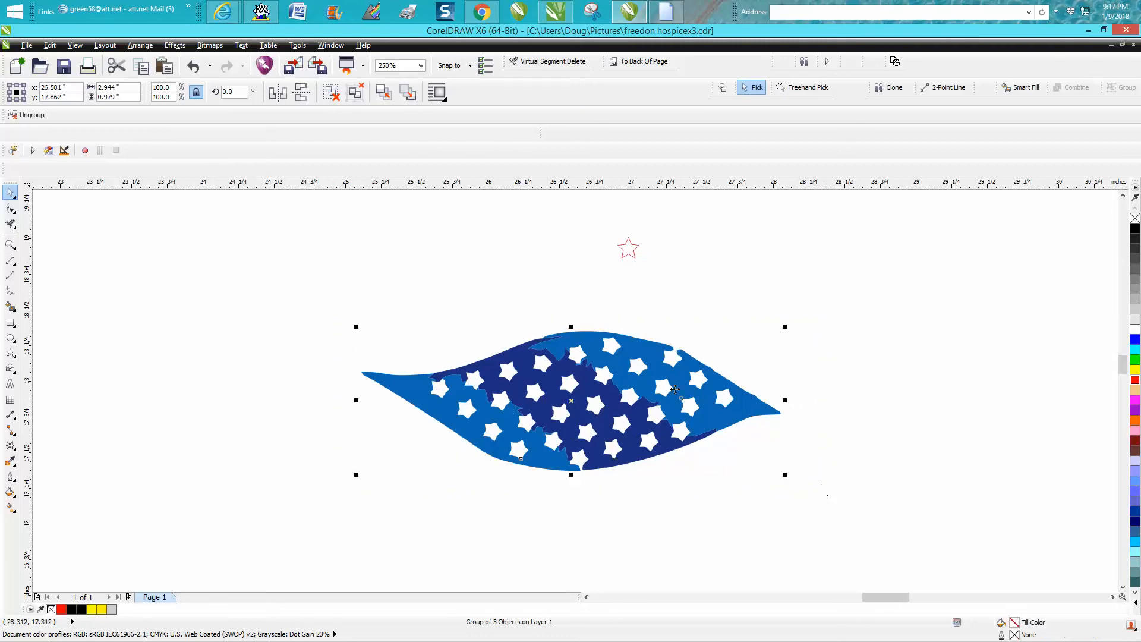
pyautogui.click(140, 45)
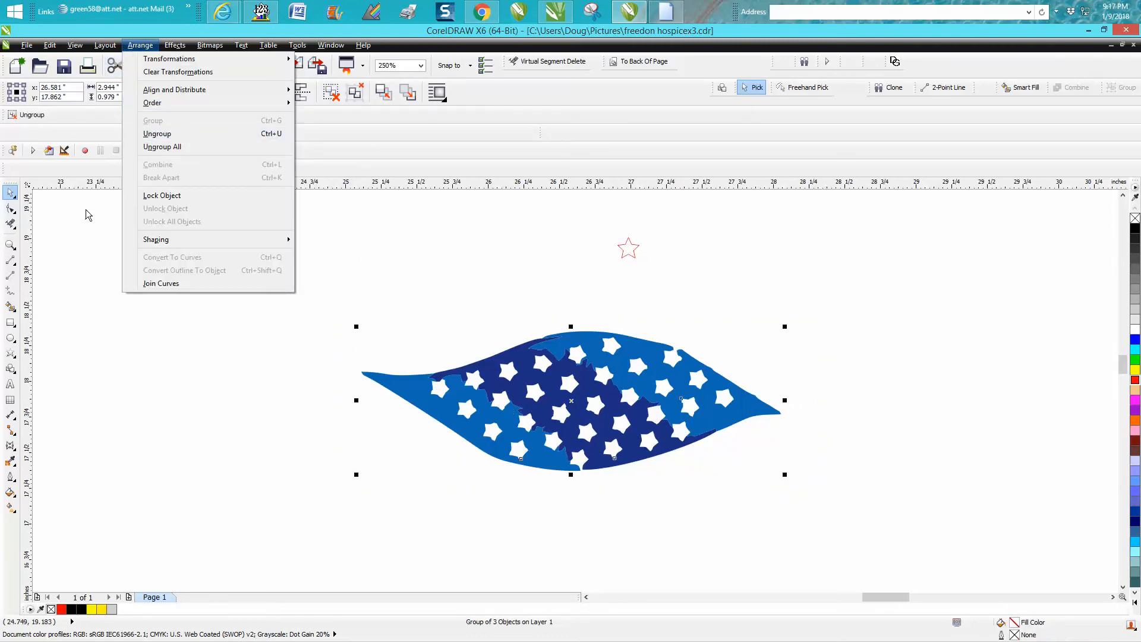
pyautogui.click(167, 199)
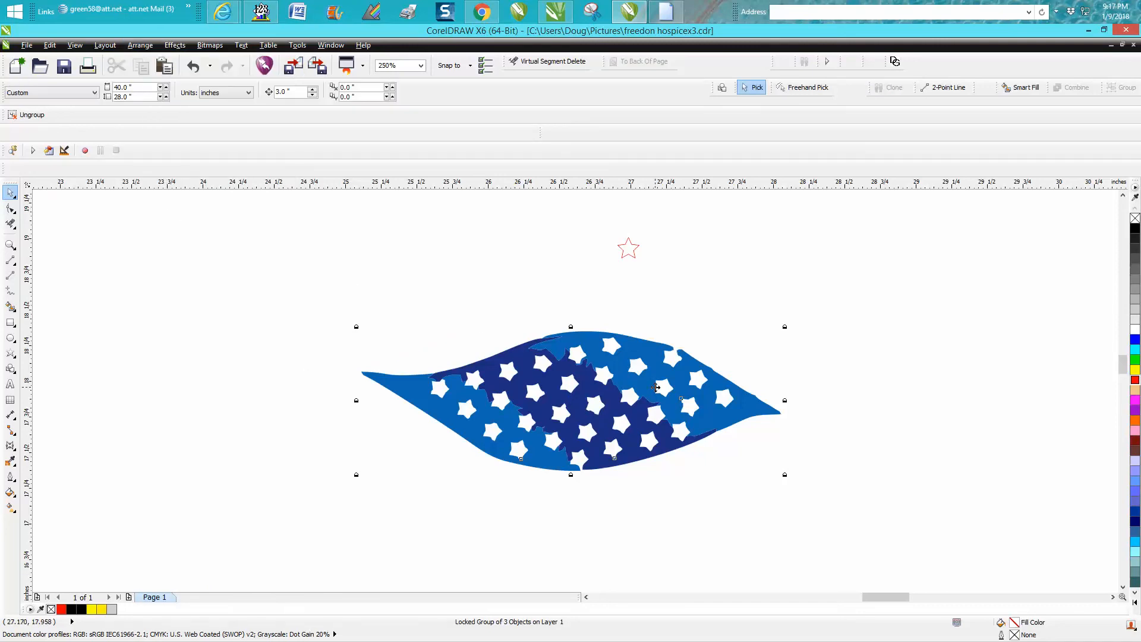
# Step: Fill the star with black and move it over the leftmost white star of the top row
pyautogui.click(633, 256)
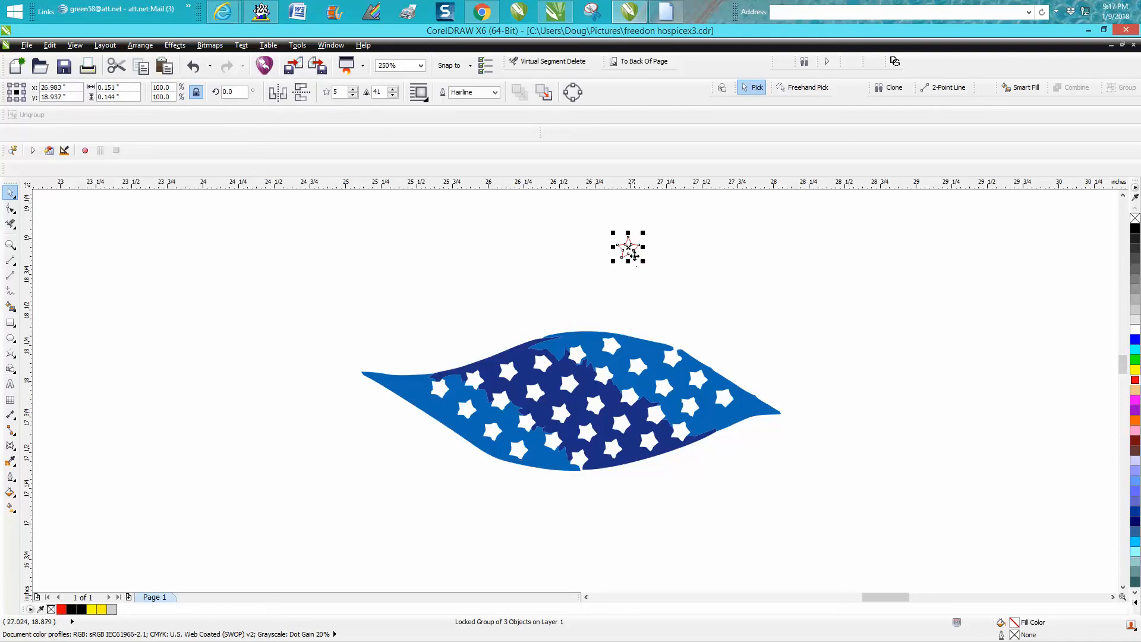
pyautogui.click(1135, 230)
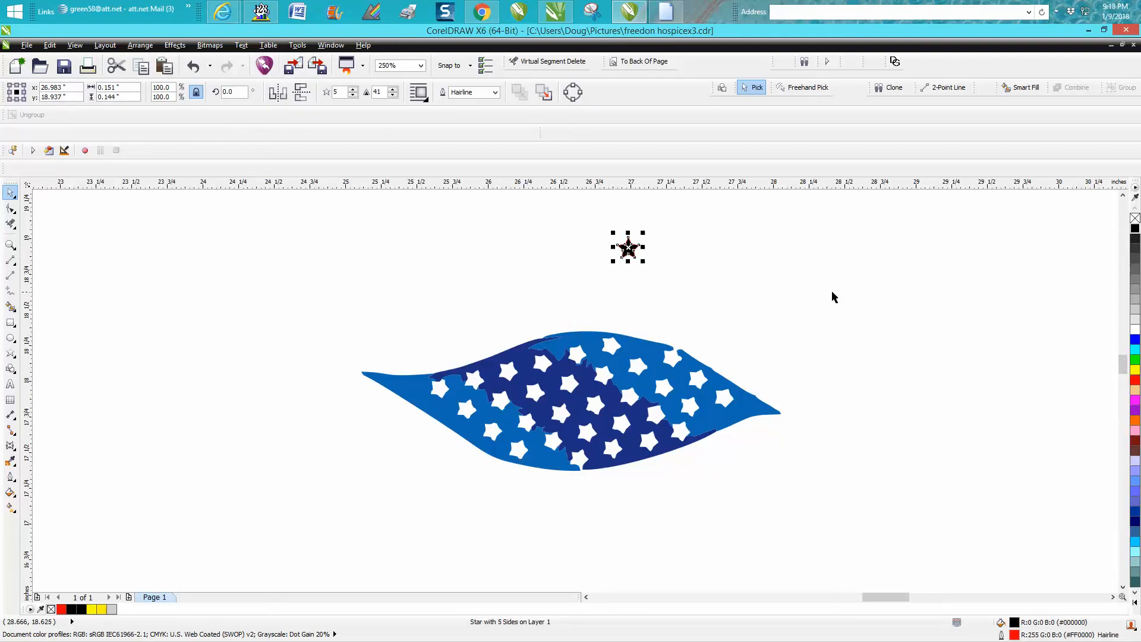
pyautogui.moveTo(628, 247); pyautogui.dragTo(442, 390)
# Step: Rotate the black star to about 334.5 degrees to match the tilt of the white star beneath it
pyautogui.click(11, 245)
pyautogui.moveTo(389, 341); pyautogui.dragTo(535, 434)
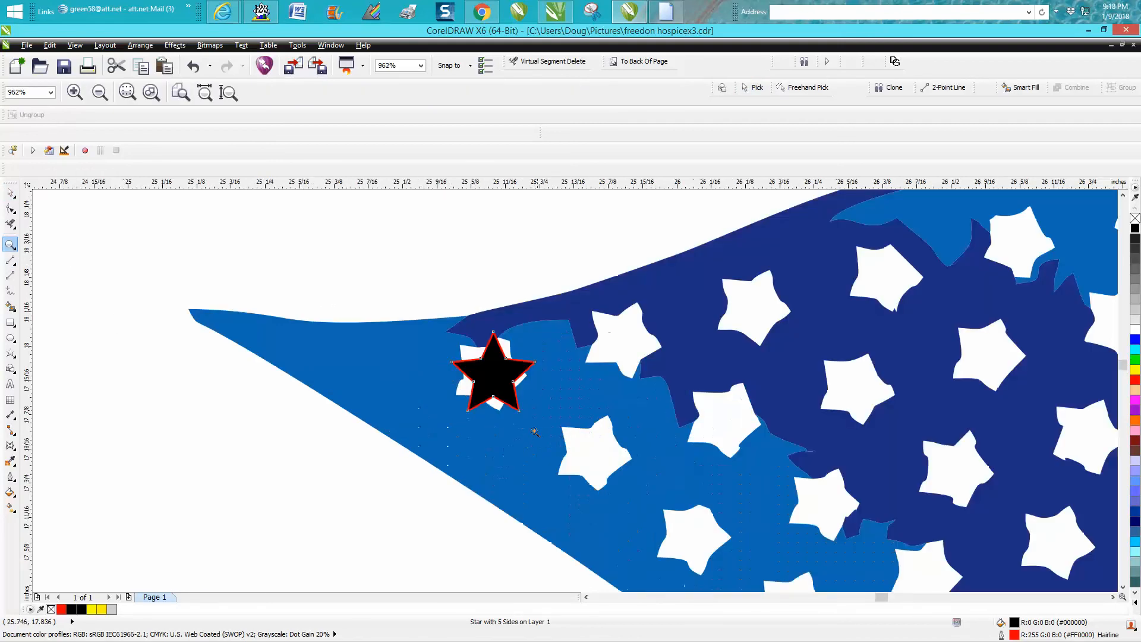
pyautogui.click(11, 191)
pyautogui.click(500, 372)
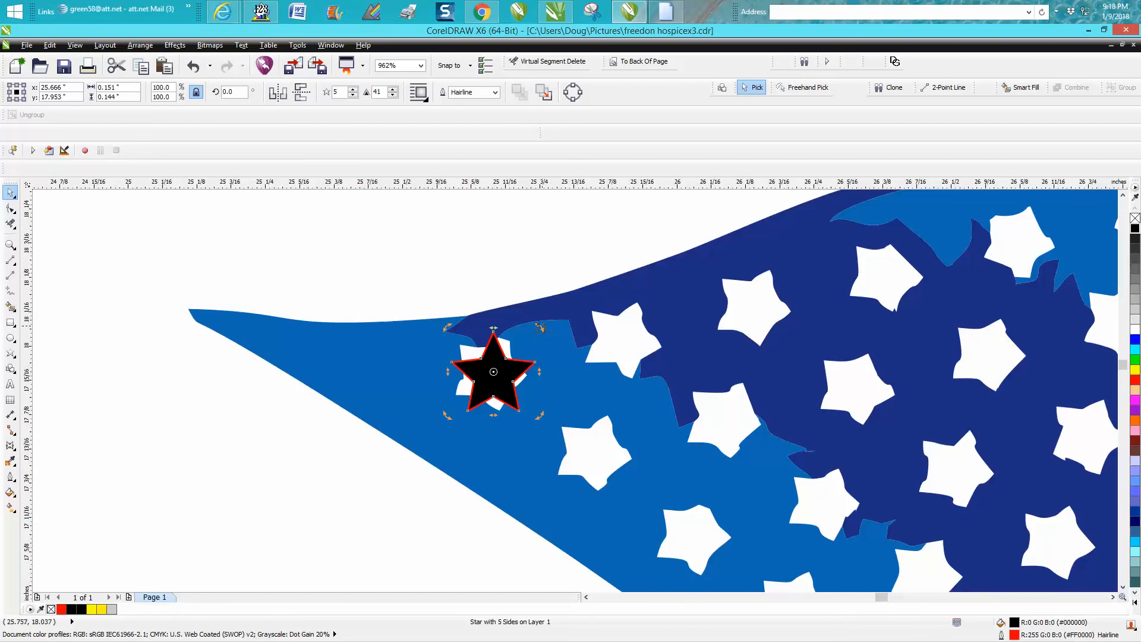
pyautogui.moveTo(538, 331); pyautogui.dragTo(558, 354)
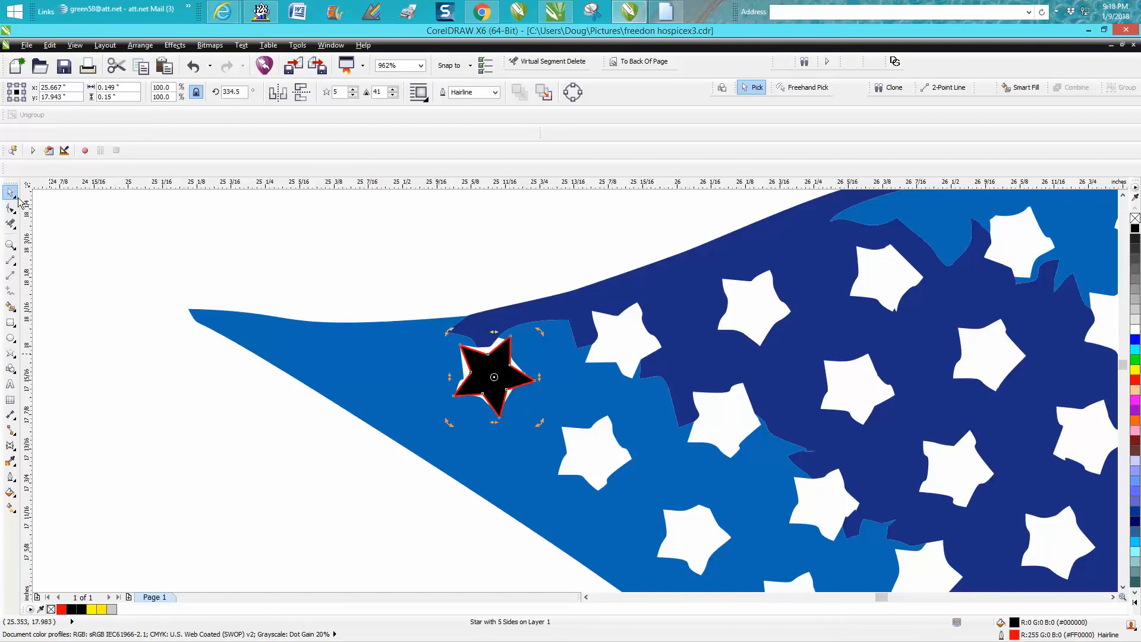
# Step: Set the nudge distance to .001 inches and nudge the black star slightly left and up
pyautogui.click(205, 203)
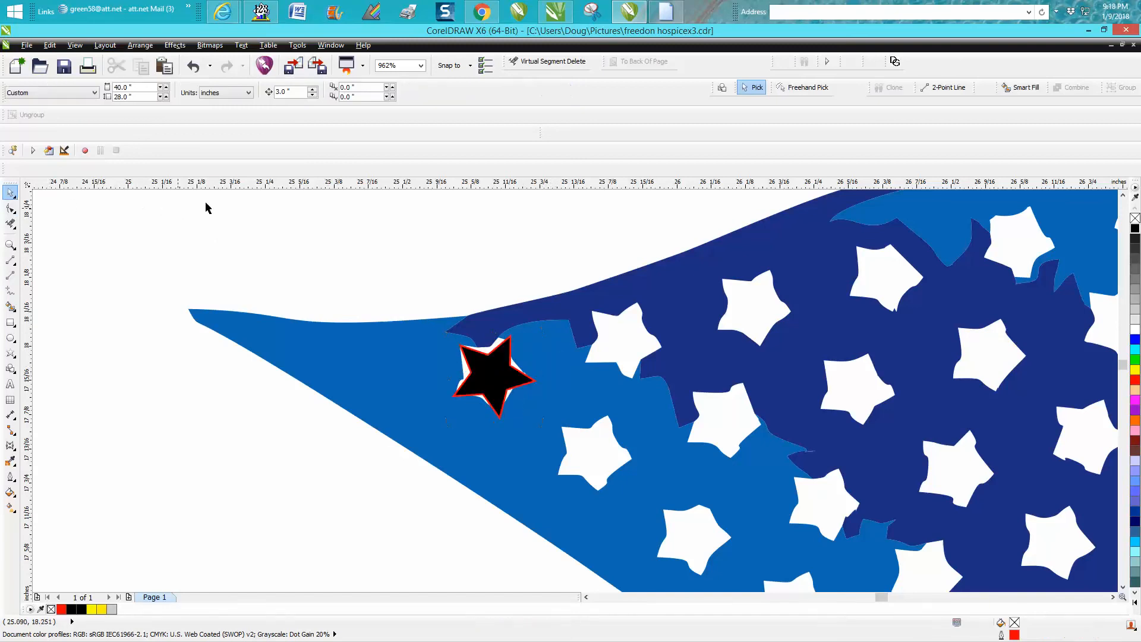
pyautogui.click(291, 91)
pyautogui.write('.001')
pyautogui.click(494, 378)
pyautogui.press('Left')
pyautogui.press('Up')
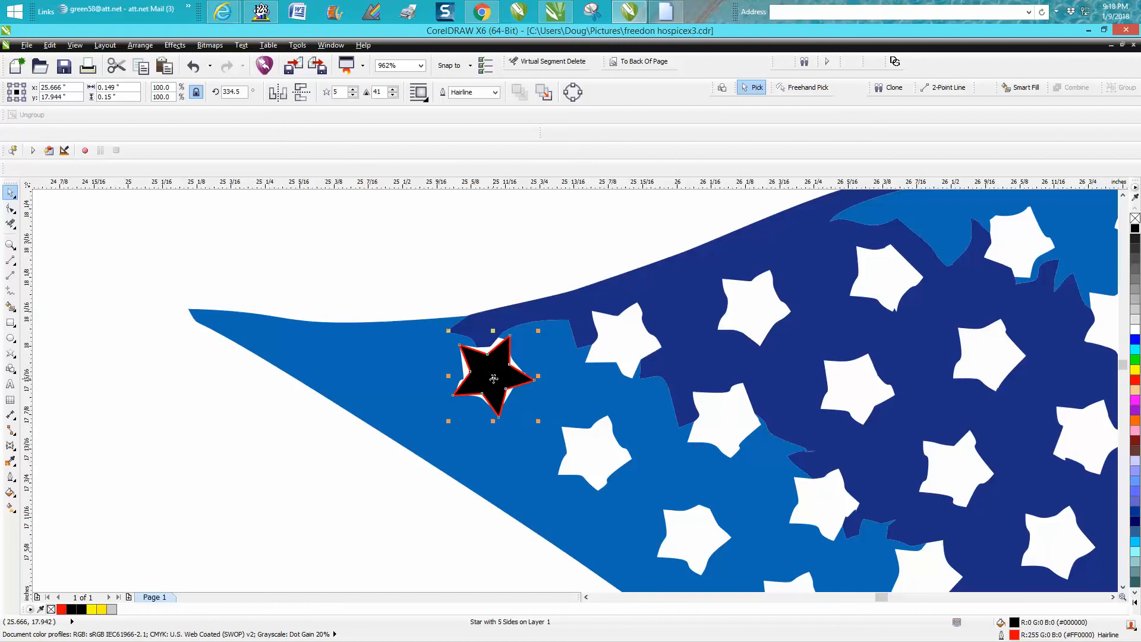
# Step: Enlarge the black star to about 111.5% and nudge it left and up until it covers the white star
pyautogui.moveTo(539, 421); pyautogui.dragTo(562, 436)
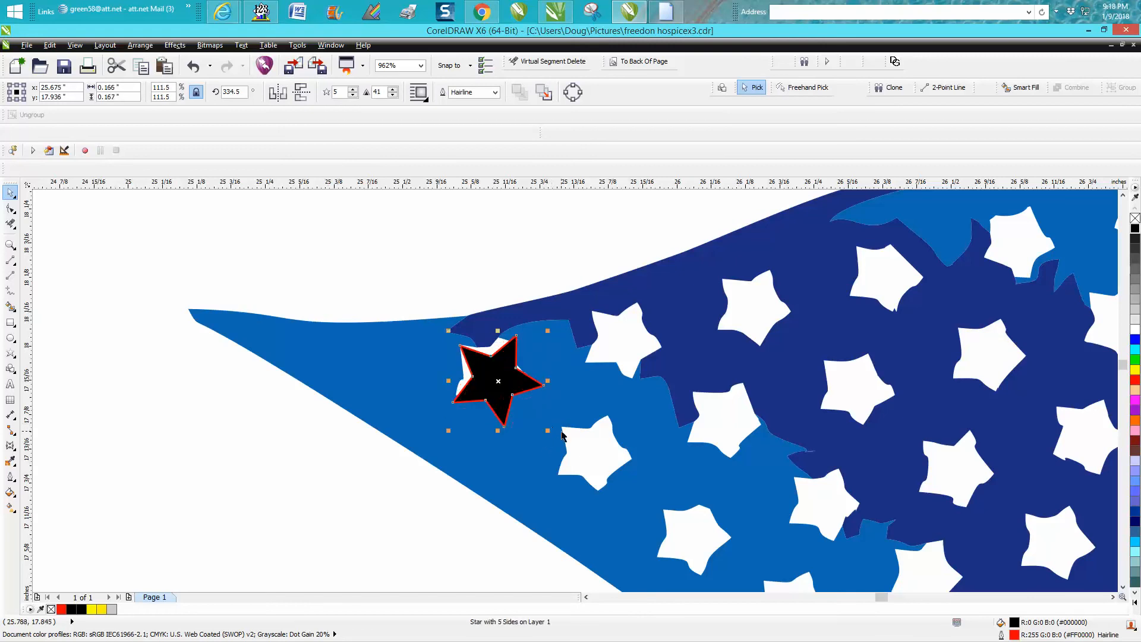
pyautogui.press('Left')
pyautogui.press('Left')
pyautogui.press('Left')
pyautogui.press('Left')
pyautogui.press('Left')
pyautogui.press('Left')
pyautogui.press('Left')
pyautogui.press('Up')
pyautogui.press('Up')
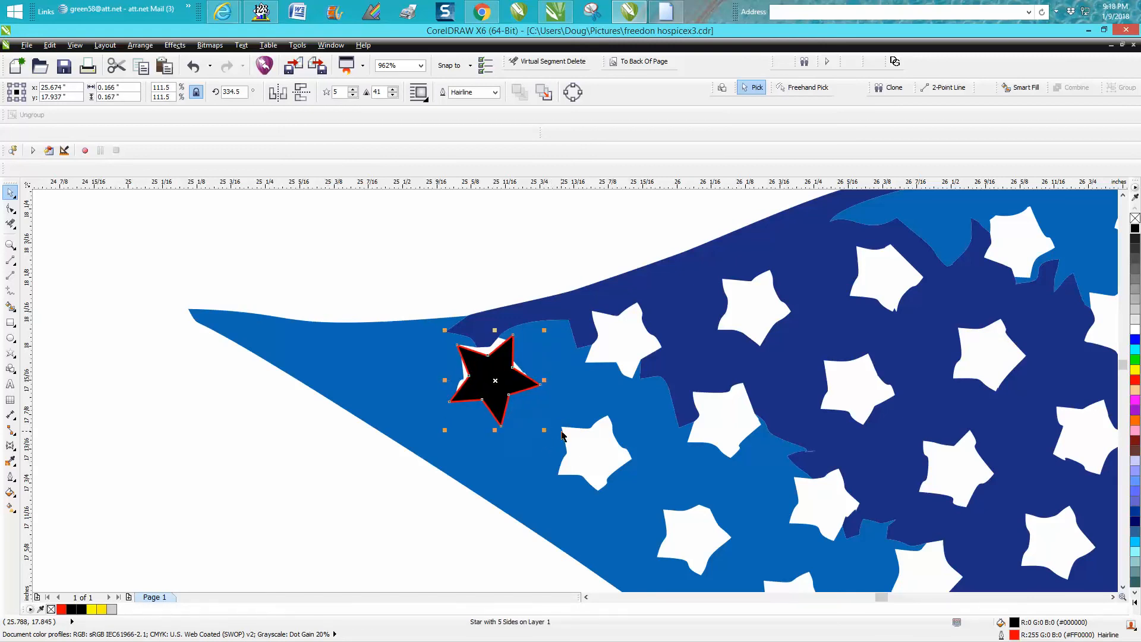
pyautogui.press('Up')
pyautogui.press('Up')
pyautogui.press('Up')
pyautogui.press('Up')
pyautogui.press('Up')
pyautogui.press('Up')
pyautogui.press('Up')
pyautogui.press('Up')
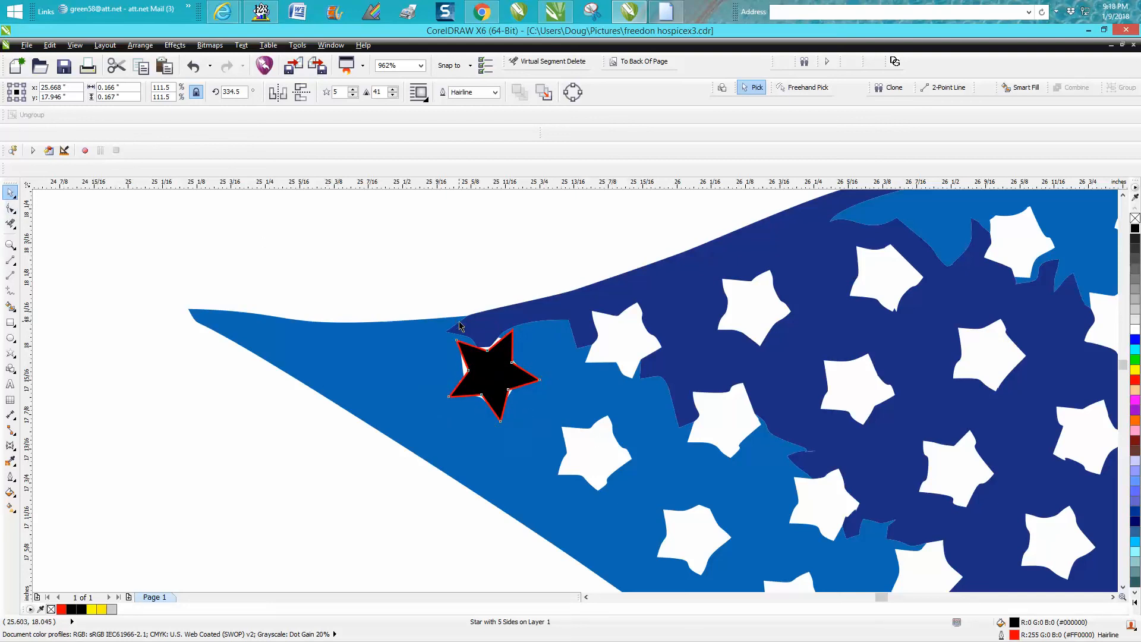
# Step: Copy the fitted star onto the second white star, repeat the duplicate onto the third, and nudge that copy right and up
pyautogui.moveTo(493, 382); pyautogui.dragTo(624, 344)
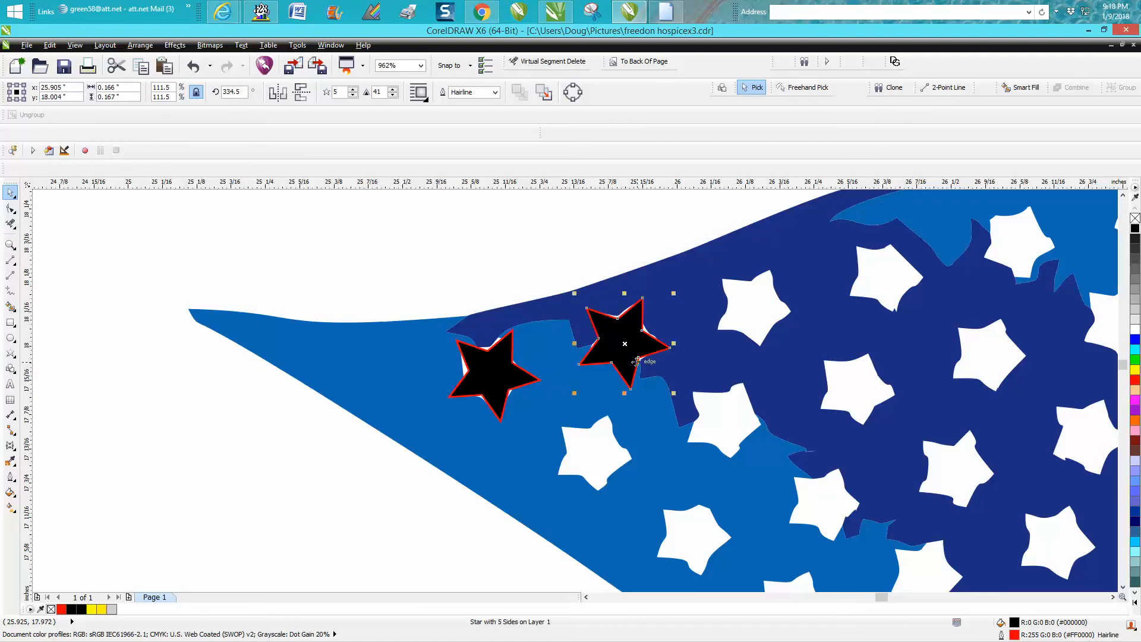
pyautogui.hotkey('ctrl', 'r')
pyautogui.press('Right')
pyautogui.press('Right')
pyautogui.press('Up')
pyautogui.press('Up')
pyautogui.press('Up')
pyautogui.press('Up')
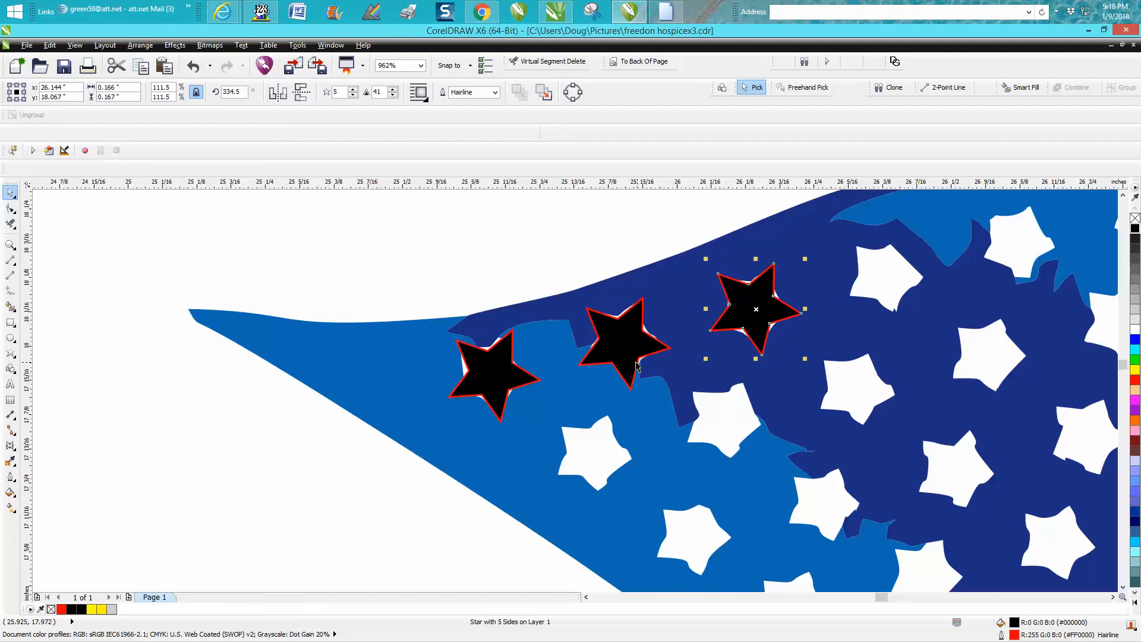
# Step: Repeat the duplication to cover the fourth, fifth and sixth white stars of the top row
pyautogui.hotkey('ctrl', 'r')
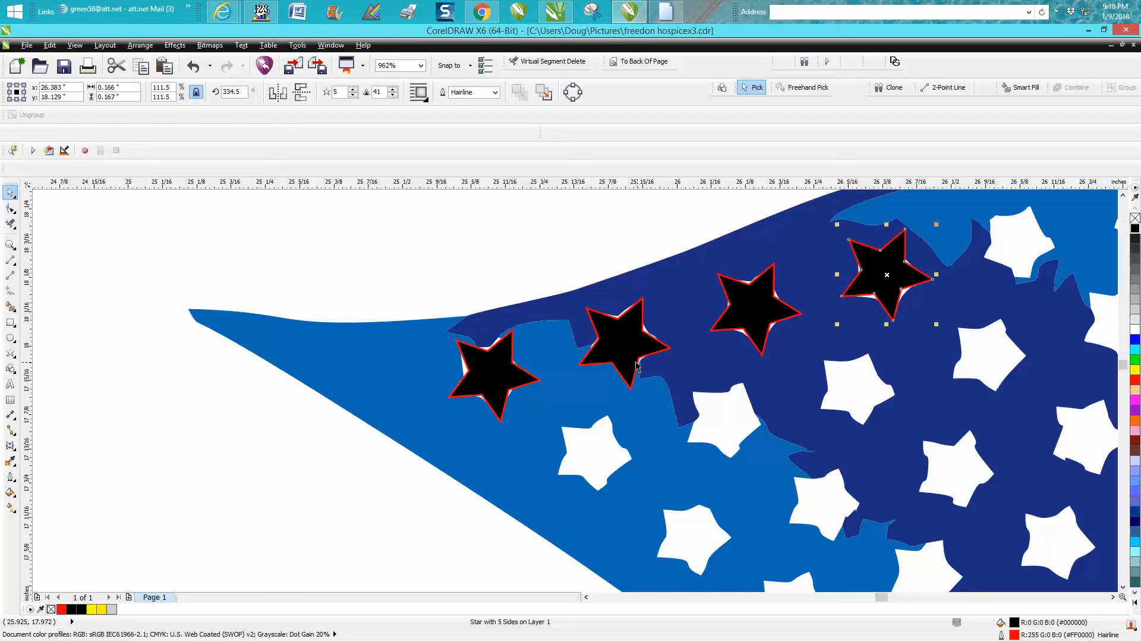
pyautogui.scroll(-2, 737, 398)
pyautogui.hotkey('ctrl', 'r')
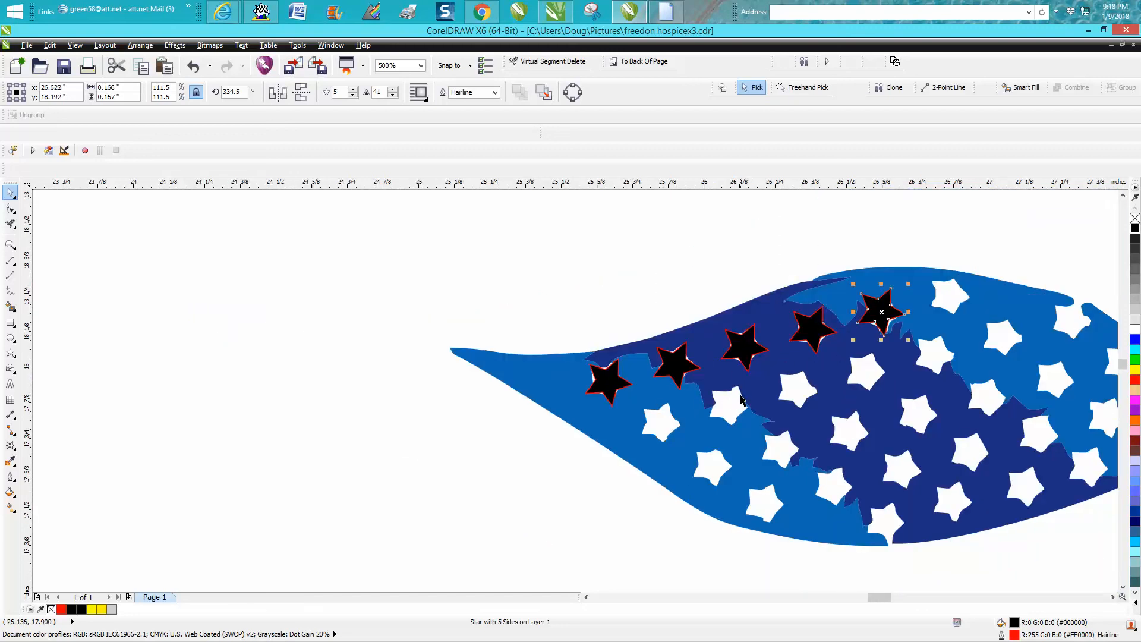
pyautogui.hotkey('ctrl', 'r')
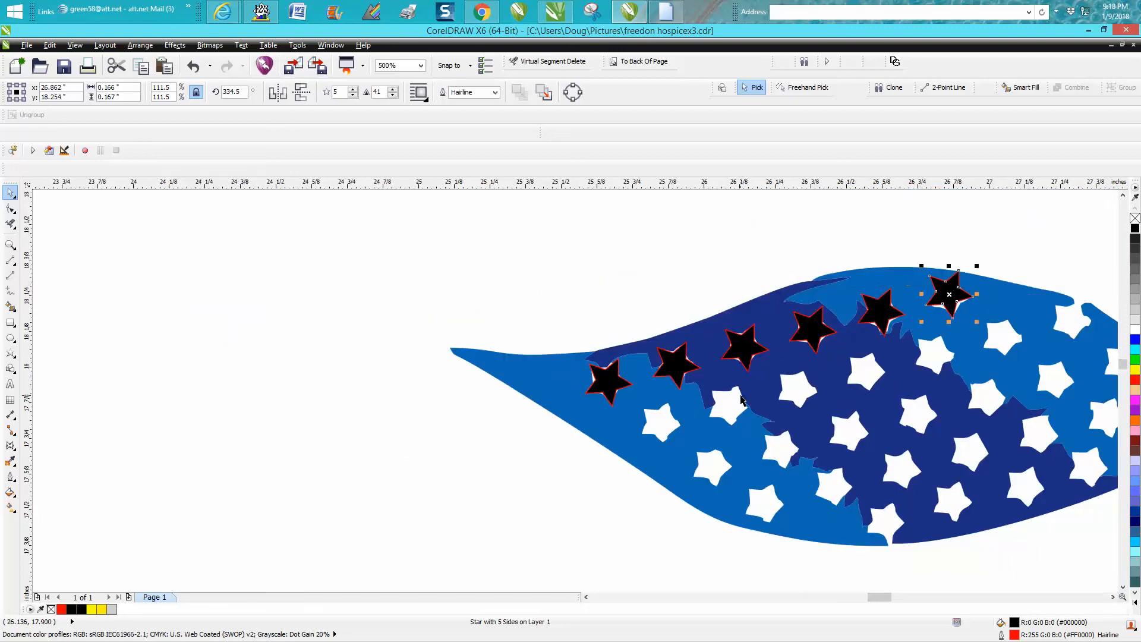
# Step: Shift the sixth black star slightly down, away from the upper edge of the blue field
pyautogui.click(10, 245)
pyautogui.moveTo(868, 247); pyautogui.dragTo(1021, 331)
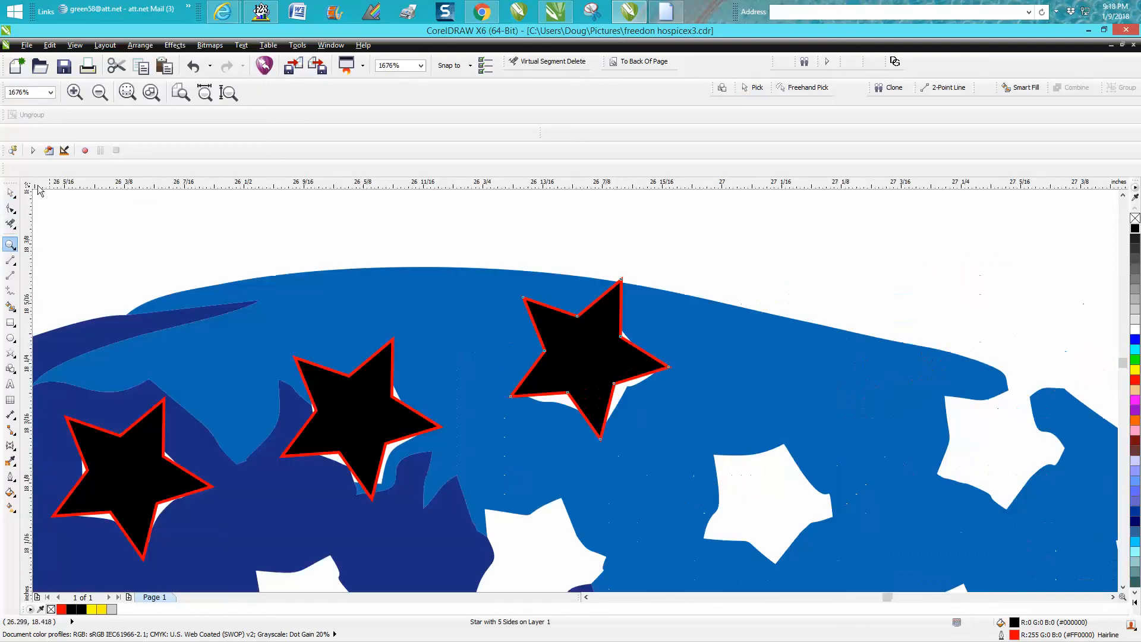
pyautogui.click(10, 192)
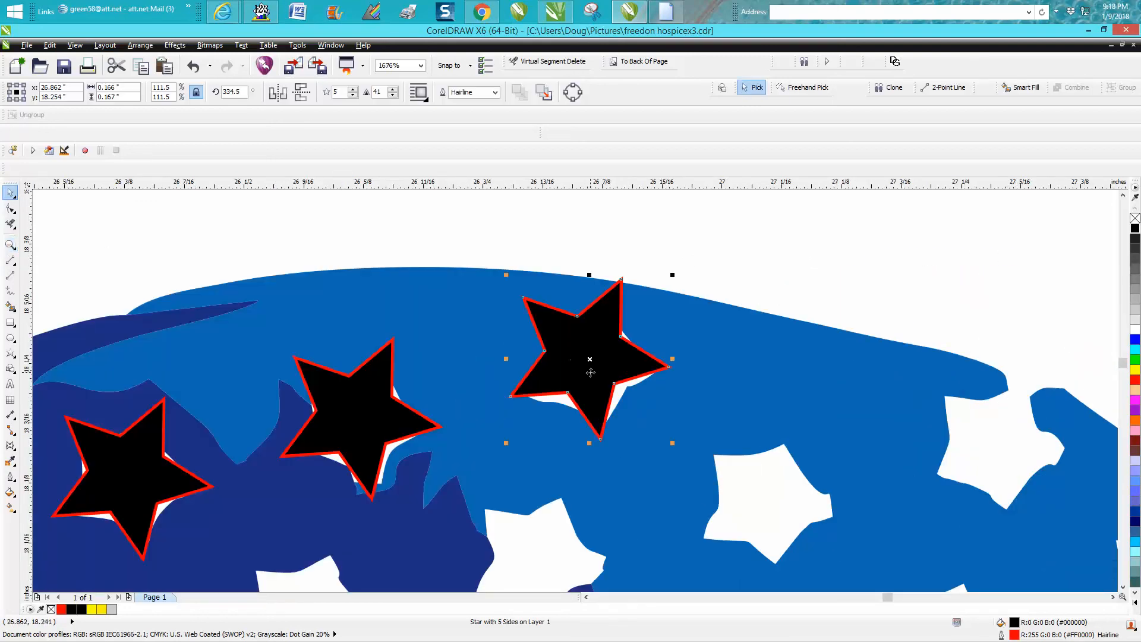
pyautogui.press('Down')
pyautogui.moveTo(590, 367); pyautogui.dragTo(591, 366)
pyautogui.scroll(-4, 613, 386)
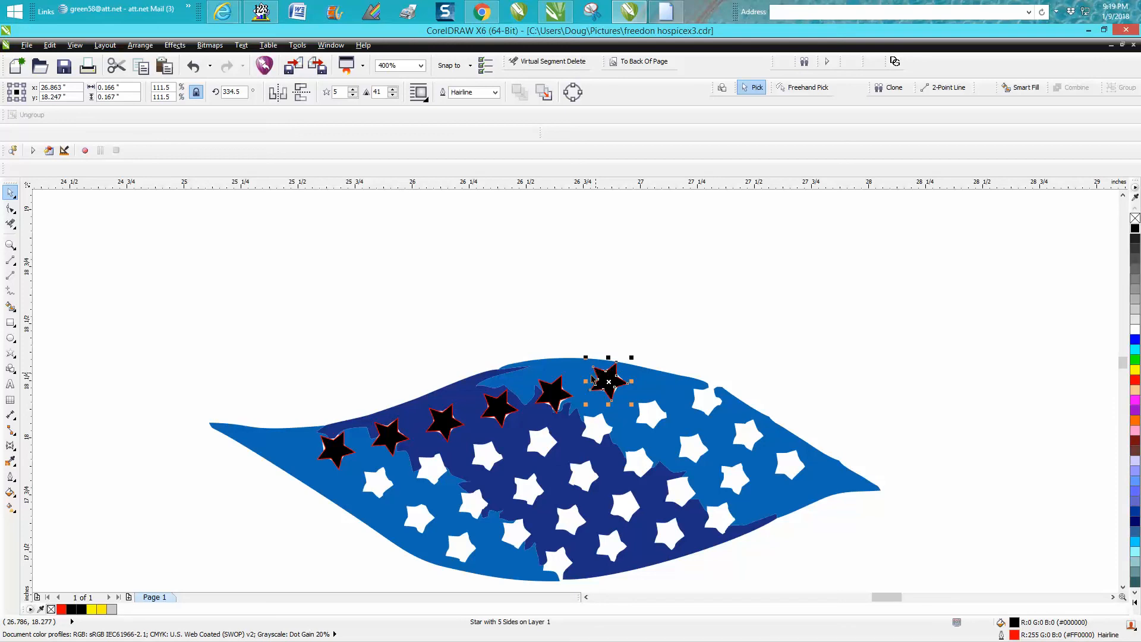
# Step: Copy the black star onto the first white star of the second row, then duplicate it and move the duplicate over the next one
pyautogui.moveTo(607, 380); pyautogui.dragTo(377, 484)
pyautogui.scroll(-1, 389, 475)
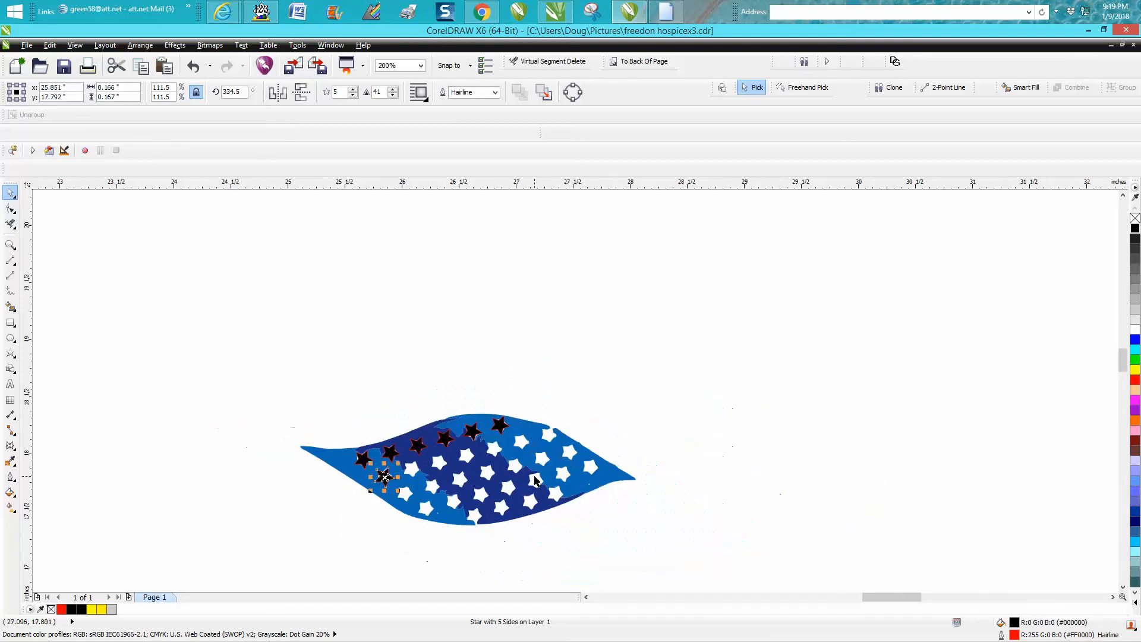
pyautogui.hotkey('ctrl', 'r')
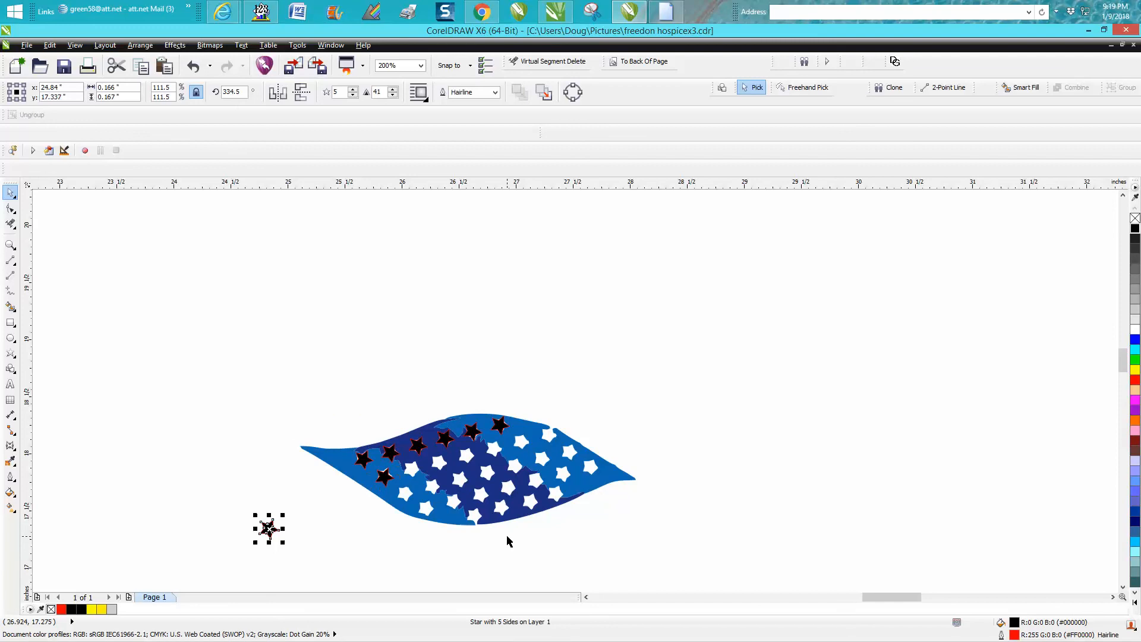
pyautogui.moveTo(268, 528); pyautogui.dragTo(414, 471)
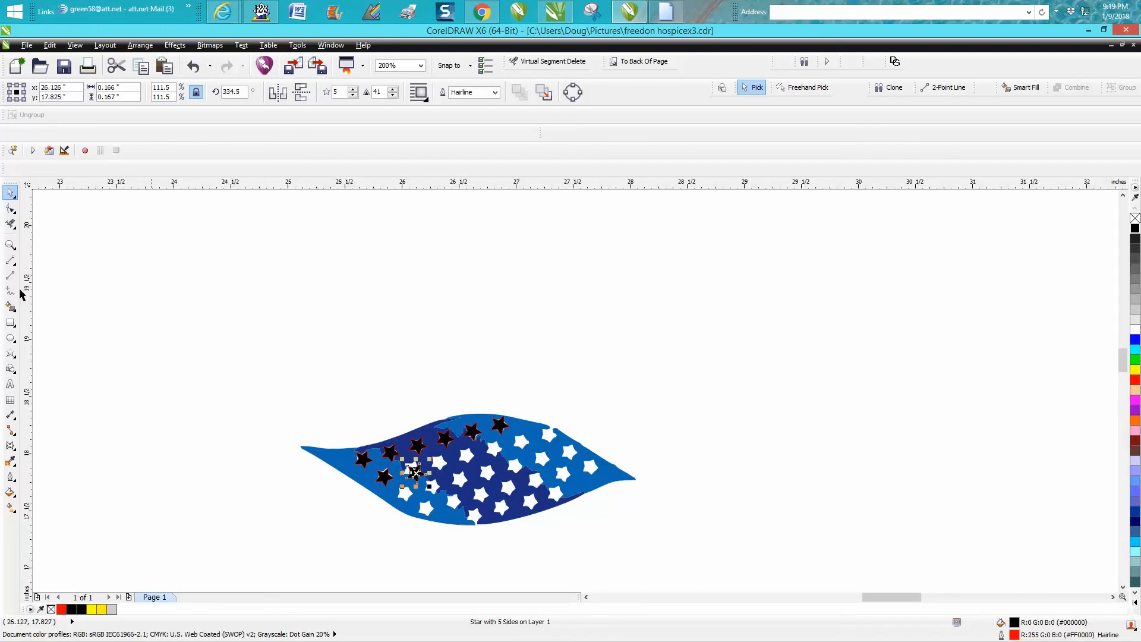
# Step: Shift the second black star of the second row up and to the left so it covers its white star
pyautogui.click(10, 244)
pyautogui.moveTo(332, 415); pyautogui.dragTo(613, 594)
pyautogui.moveTo(377, 232); pyautogui.dragTo(588, 371)
pyautogui.press('space')
pyautogui.moveTo(490, 372); pyautogui.dragTo(471, 352)
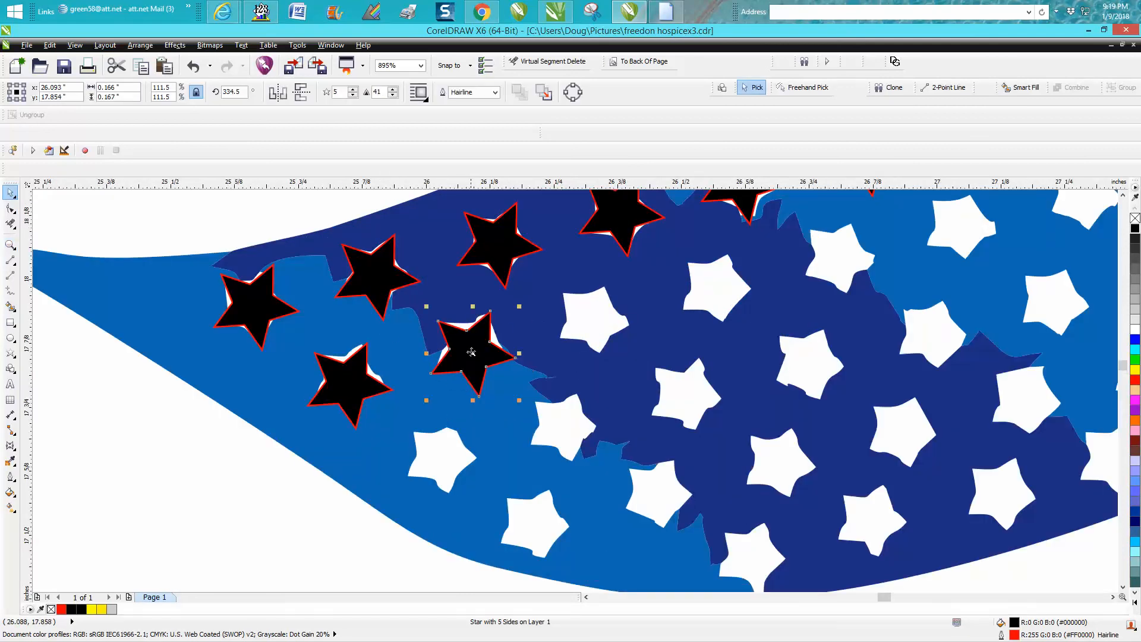
# Step: Copy the first black star of the second row onto the third white star and repeat the duplication further along the row
pyautogui.scroll(-2, 473, 392)
pyautogui.click(412, 392)
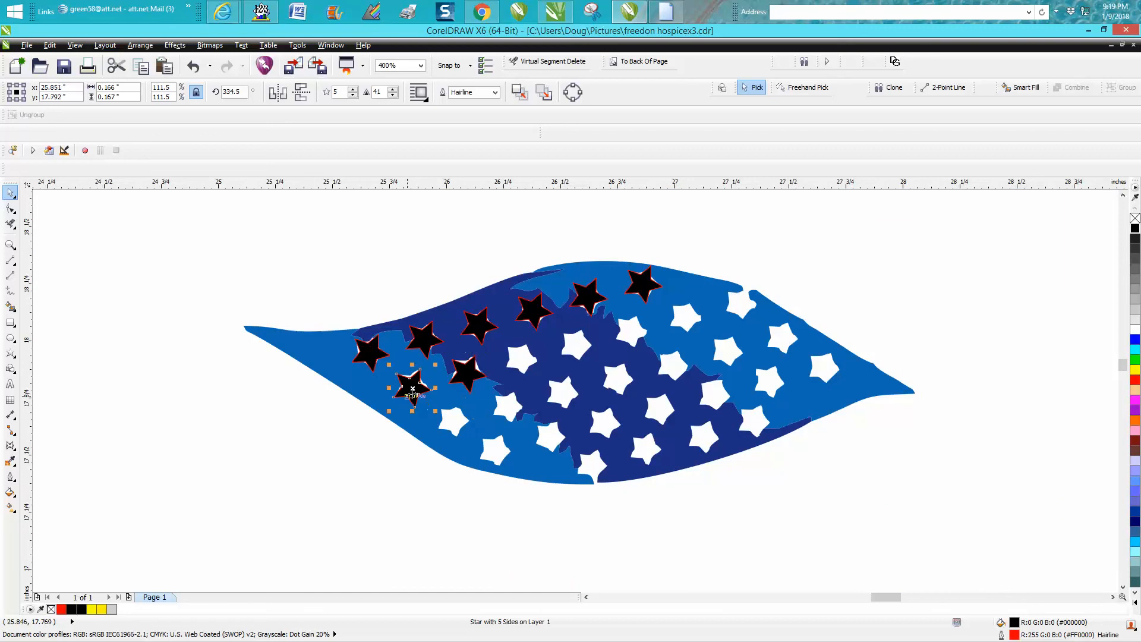
pyautogui.moveTo(412, 389); pyautogui.dragTo(520, 362)
pyautogui.hotkey('ctrl', 'r')
pyautogui.hotkey('ctrl', 'r')
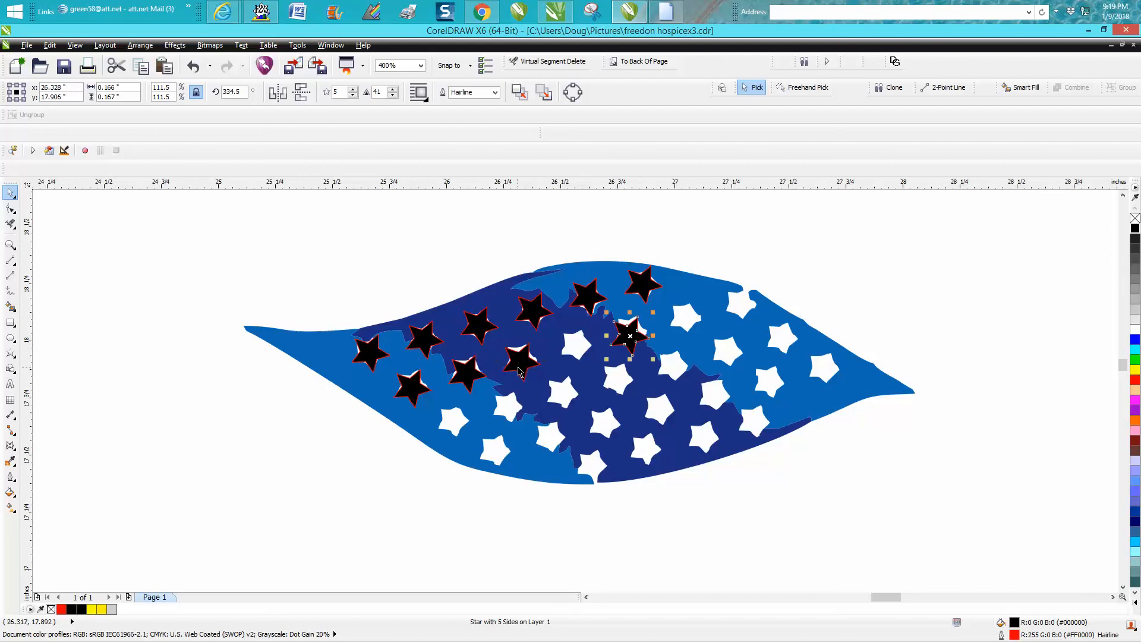
# Step: Place black stars over the fourth and fifth white stars of the second row, shifting the fifth slightly down
pyautogui.moveTo(746, 302); pyautogui.dragTo(628, 332)
pyautogui.click(628, 332)
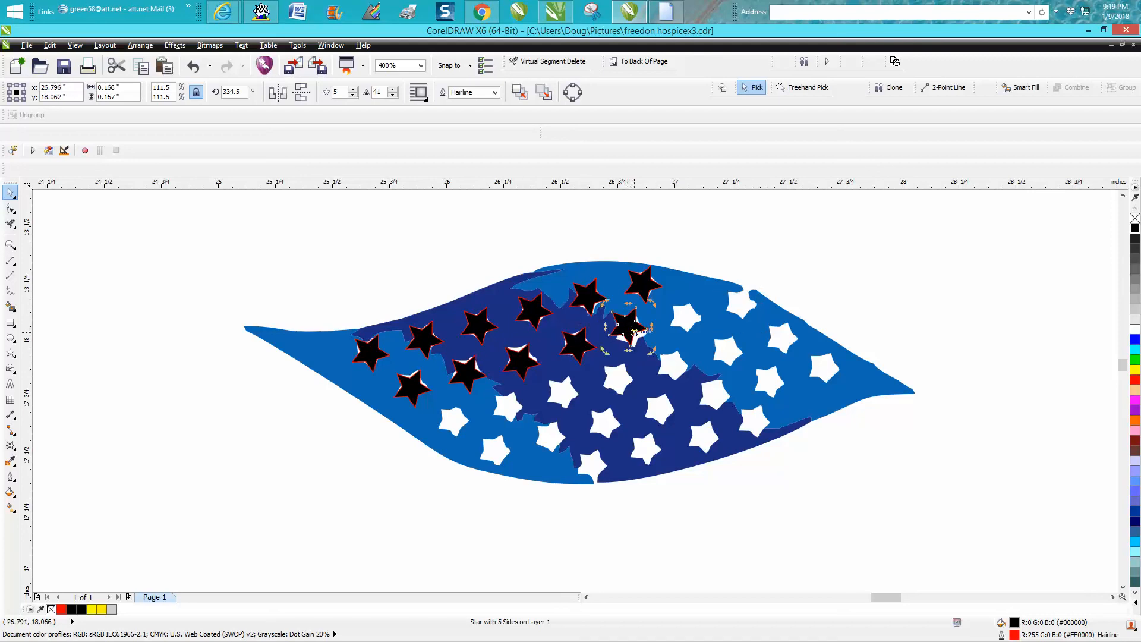
pyautogui.moveTo(634, 332); pyautogui.dragTo(633, 336)
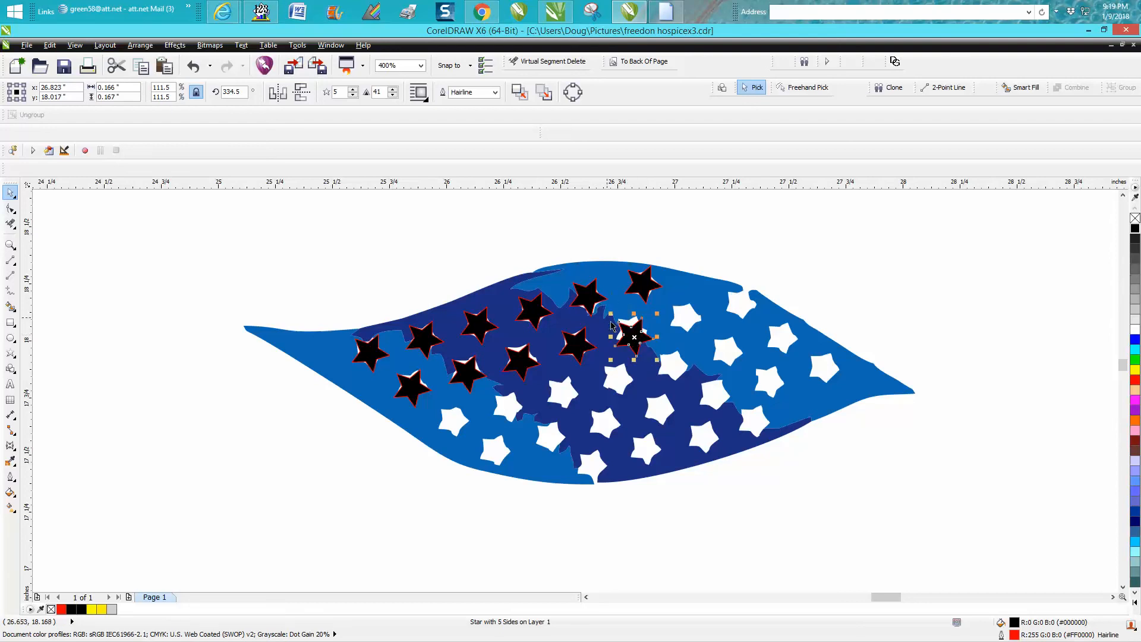
# Step: Copy the black star onto the sixth white star of the second row, repeat it over the seventh, and lower that copy from the blue field's edge
pyautogui.moveTo(634, 340); pyautogui.dragTo(687, 316)
pyautogui.rightClick(687, 316)
pyautogui.hotkey('ctrl', 'r')
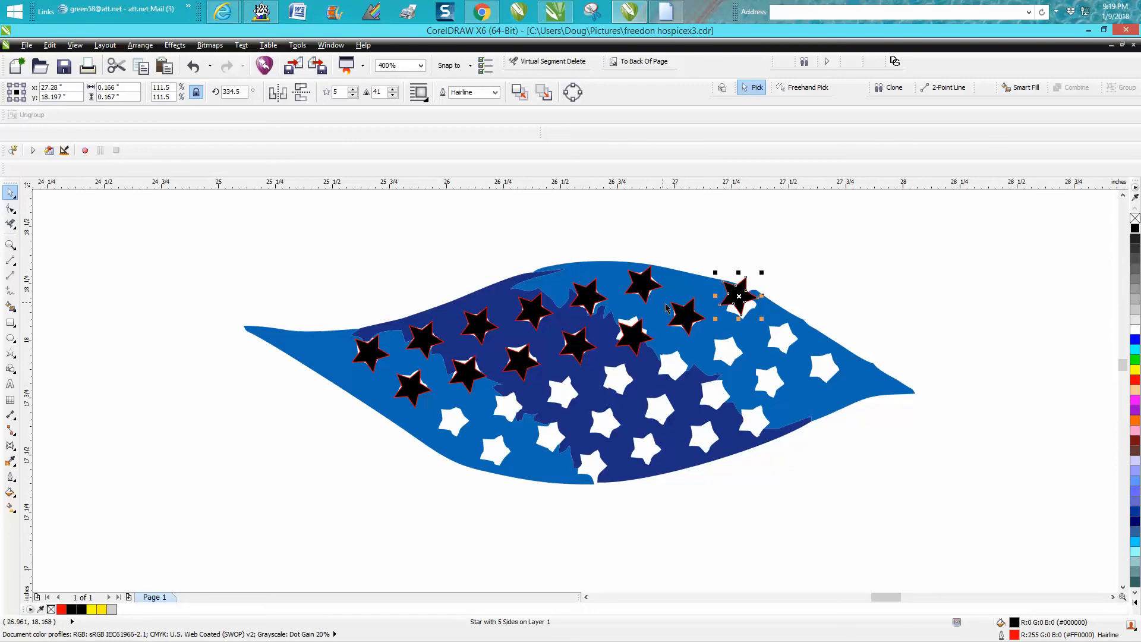
pyautogui.moveTo(736, 294); pyautogui.dragTo(739, 310)
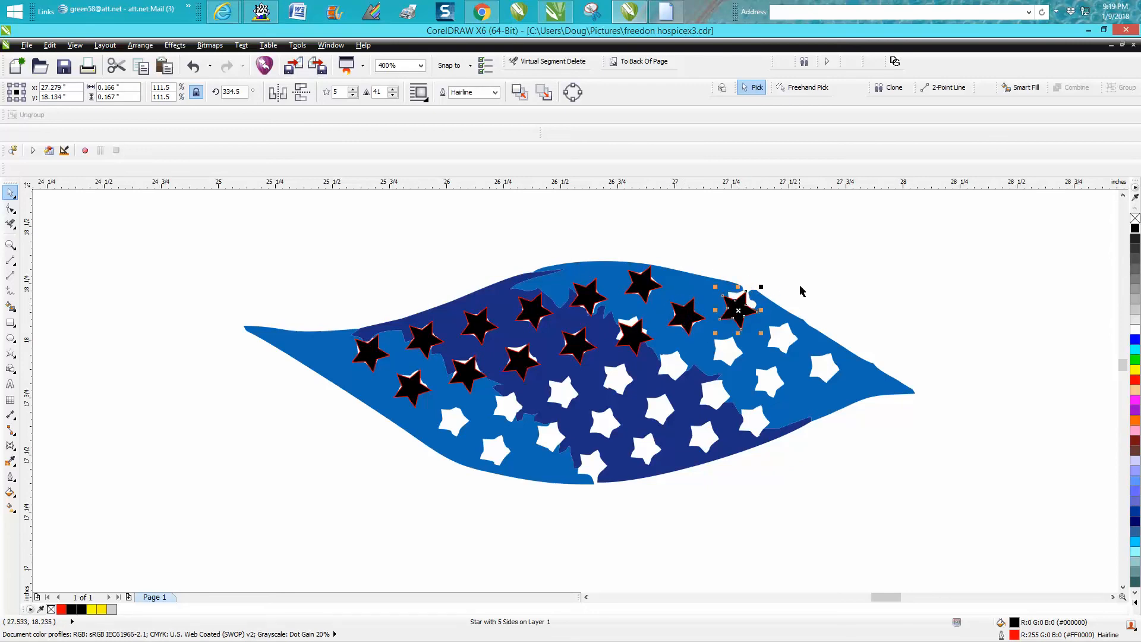